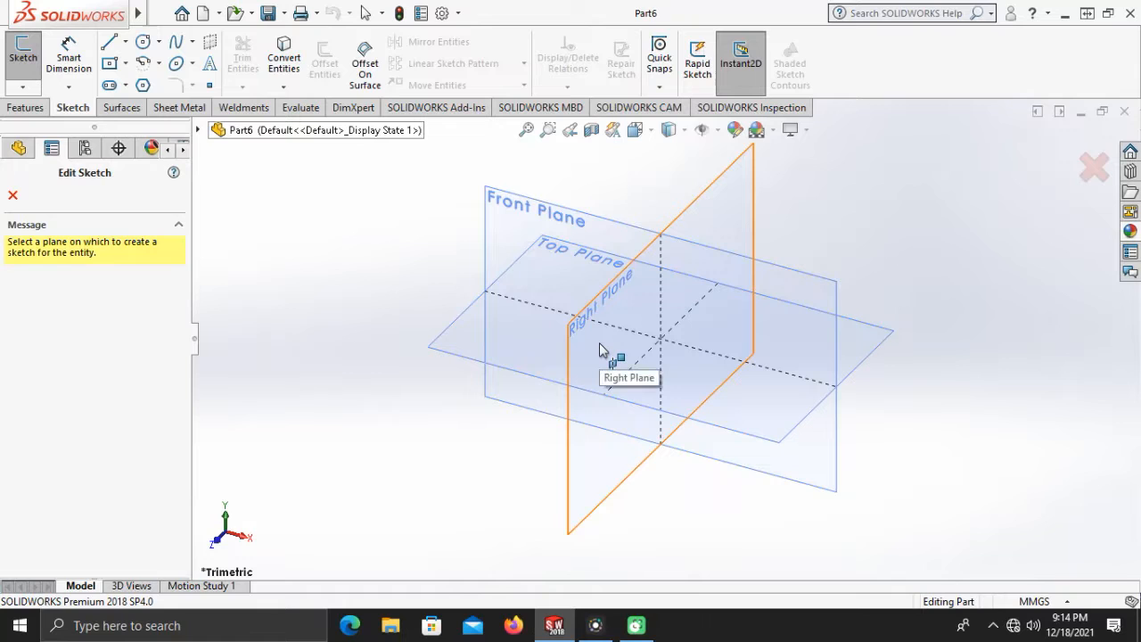
Step: Sketch a center rectangle about 92 mm high on the Top Plane, centred on the origin, in the Top view
click(508, 341)
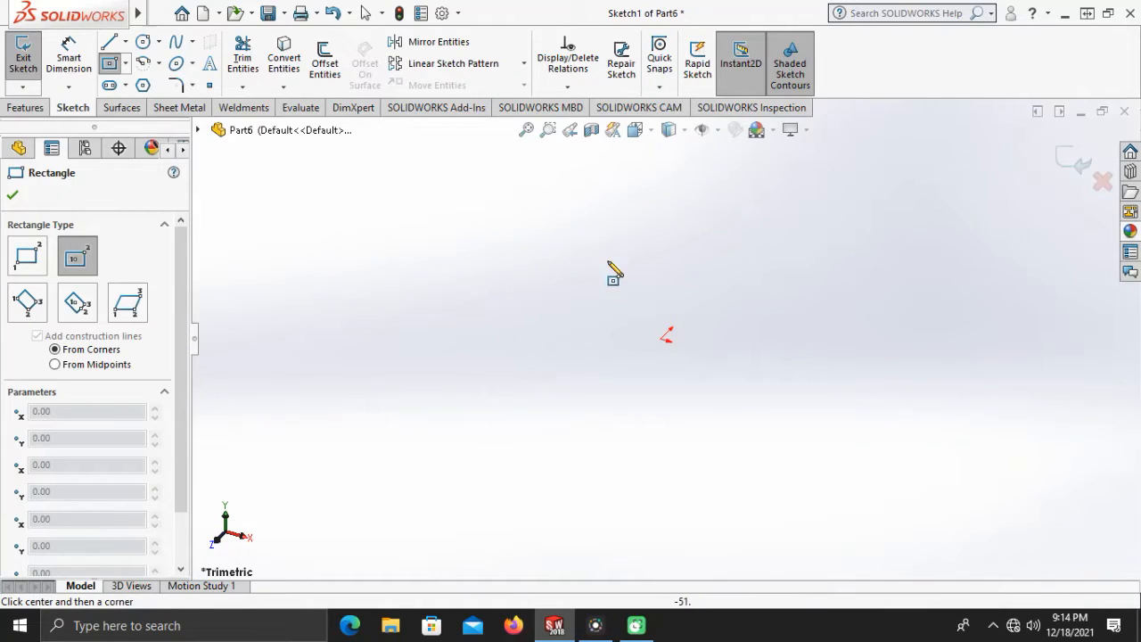
click(636, 131)
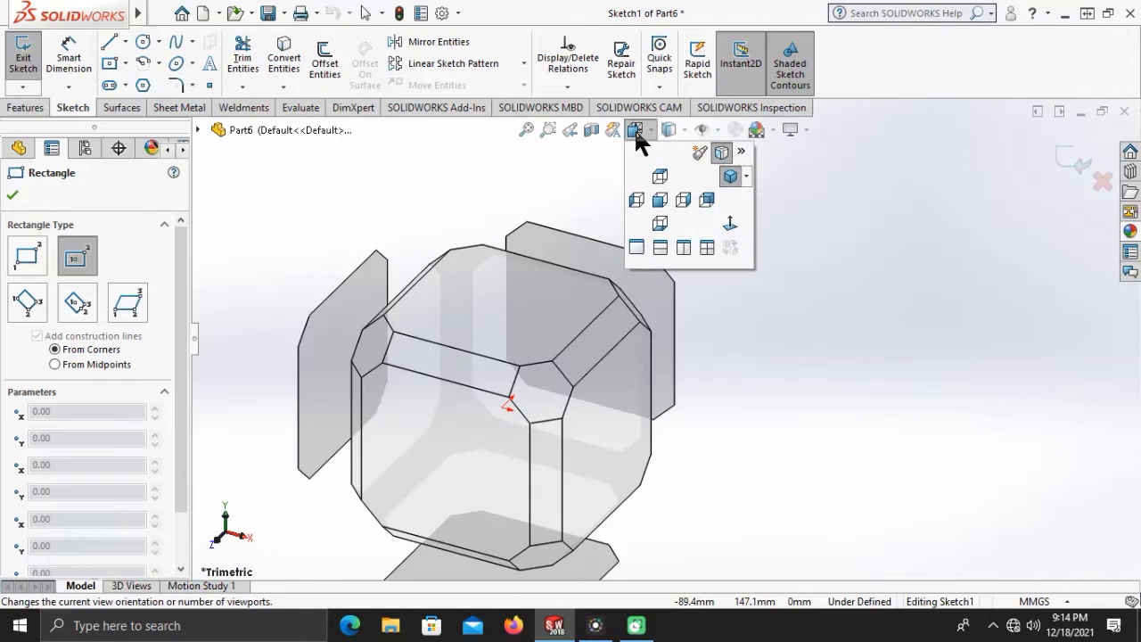
click(662, 173)
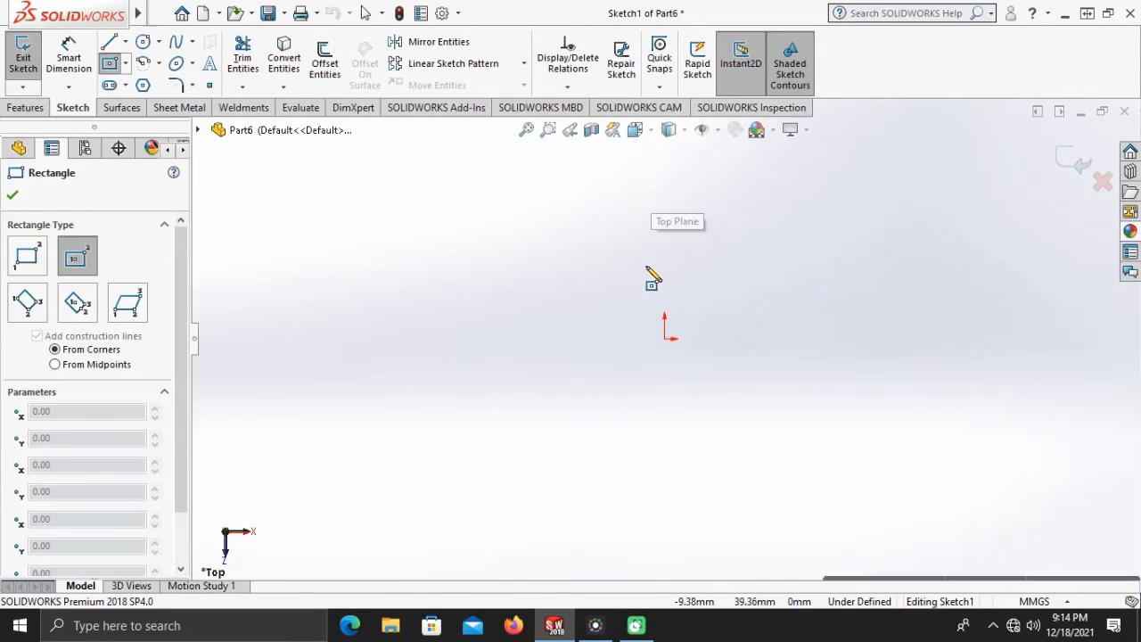
click(663, 339)
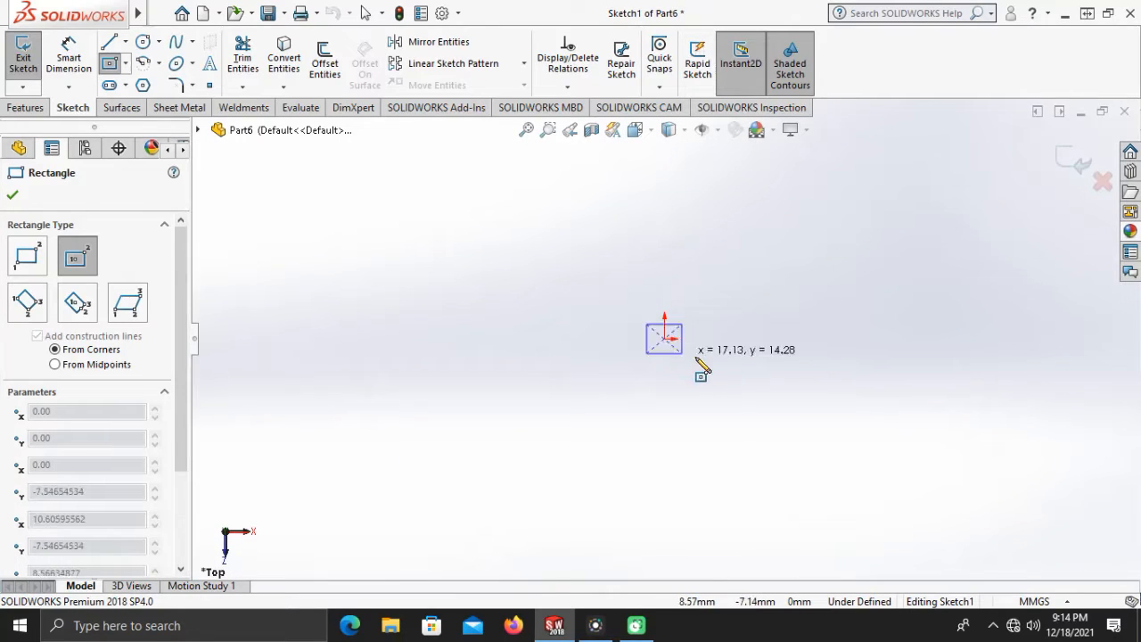
click(807, 432)
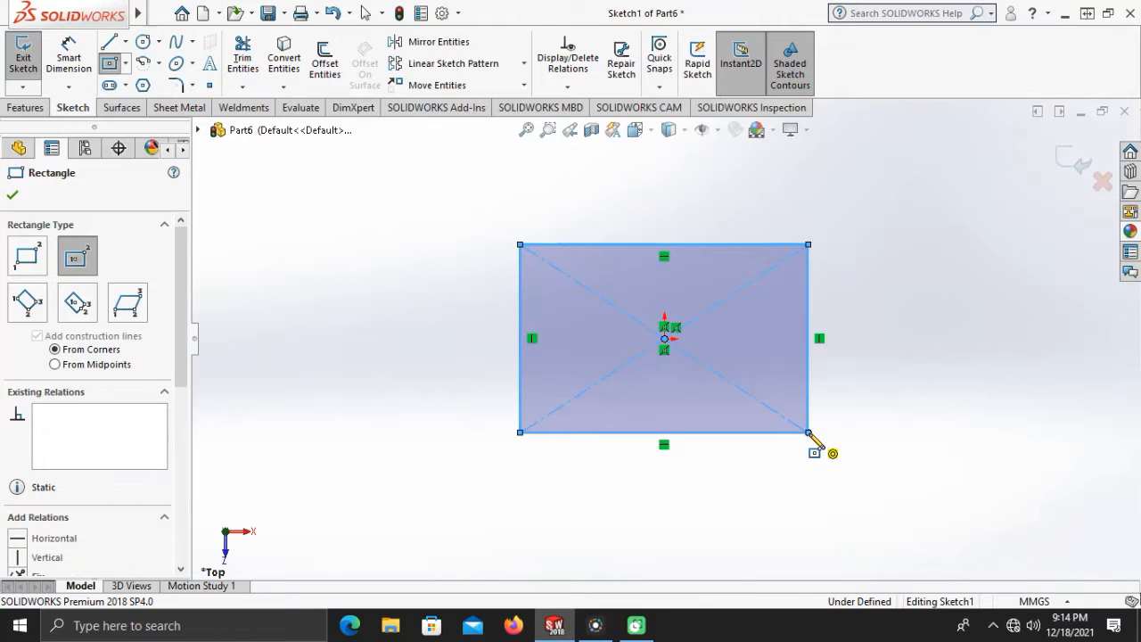
key(Escape)
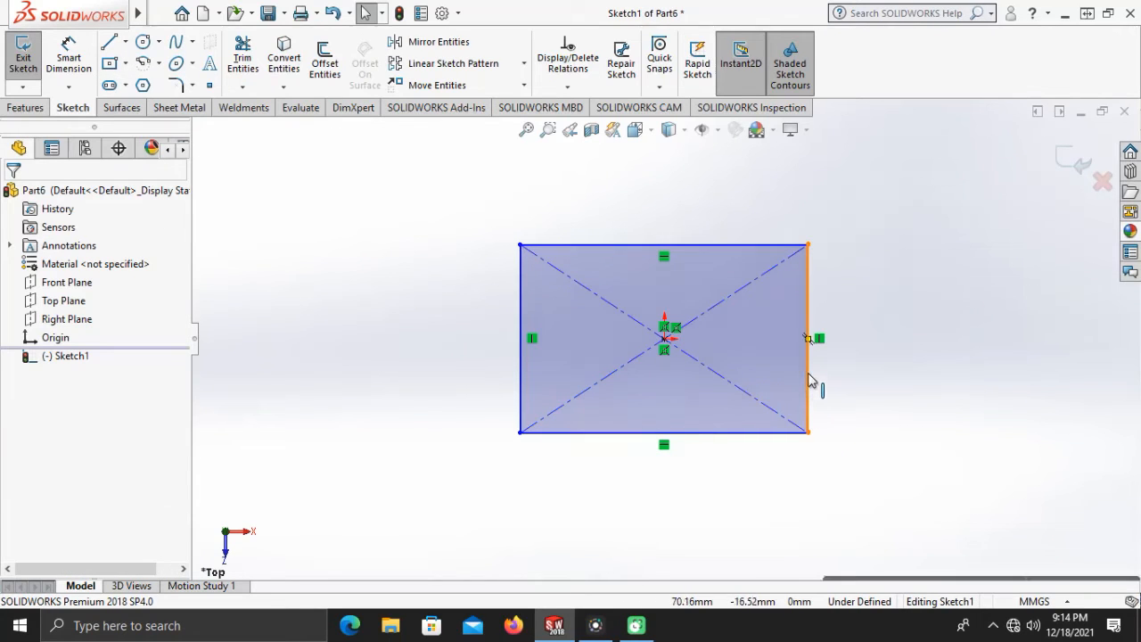
Step: Dimension the rectangle's vertical side to 100 mm and its horizontal side to 150 mm
right_click(809, 380)
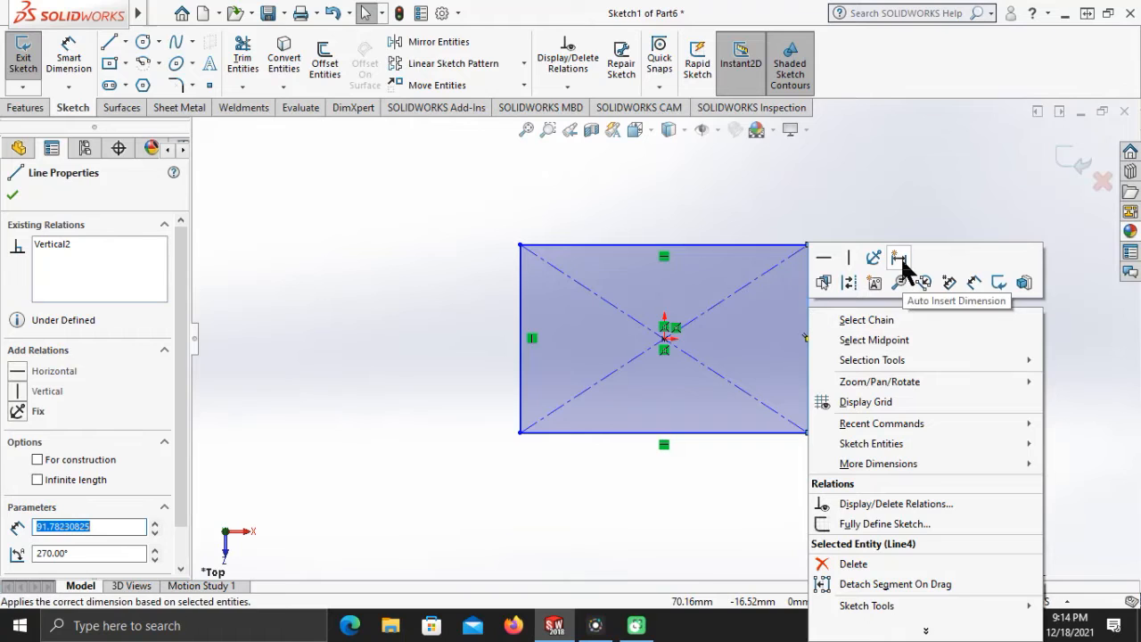
click(898, 258)
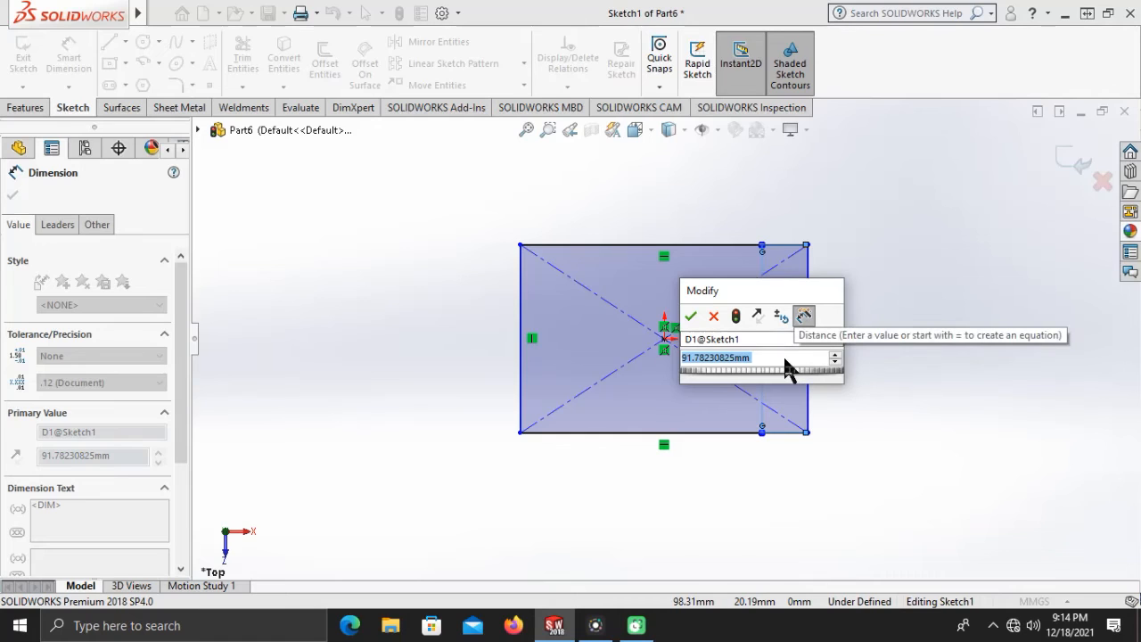
text(100)
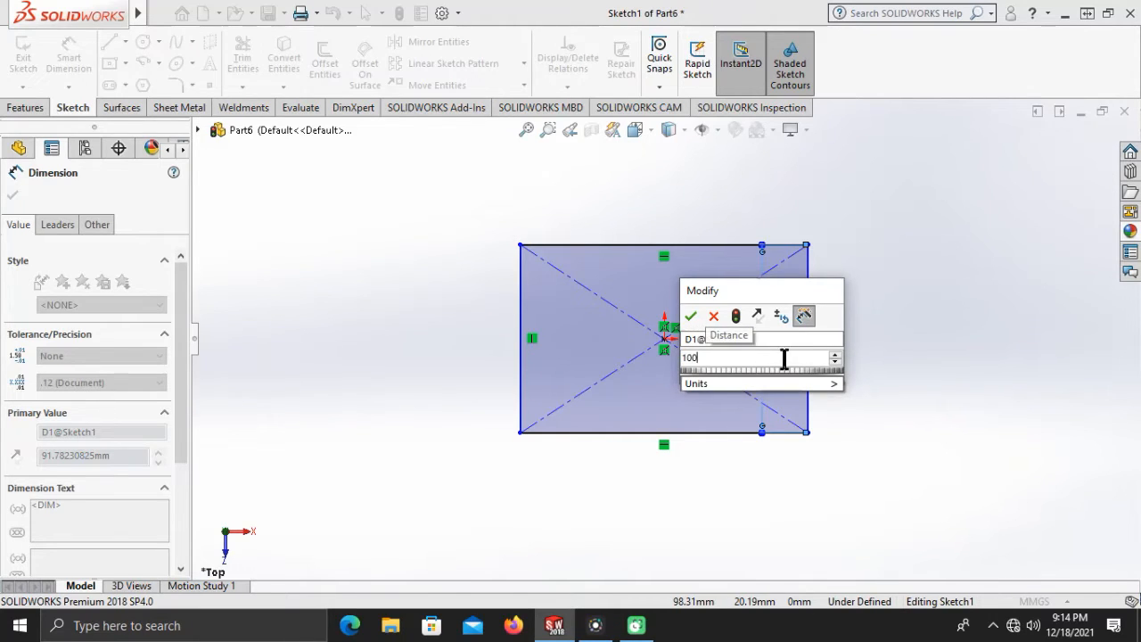
key(Return)
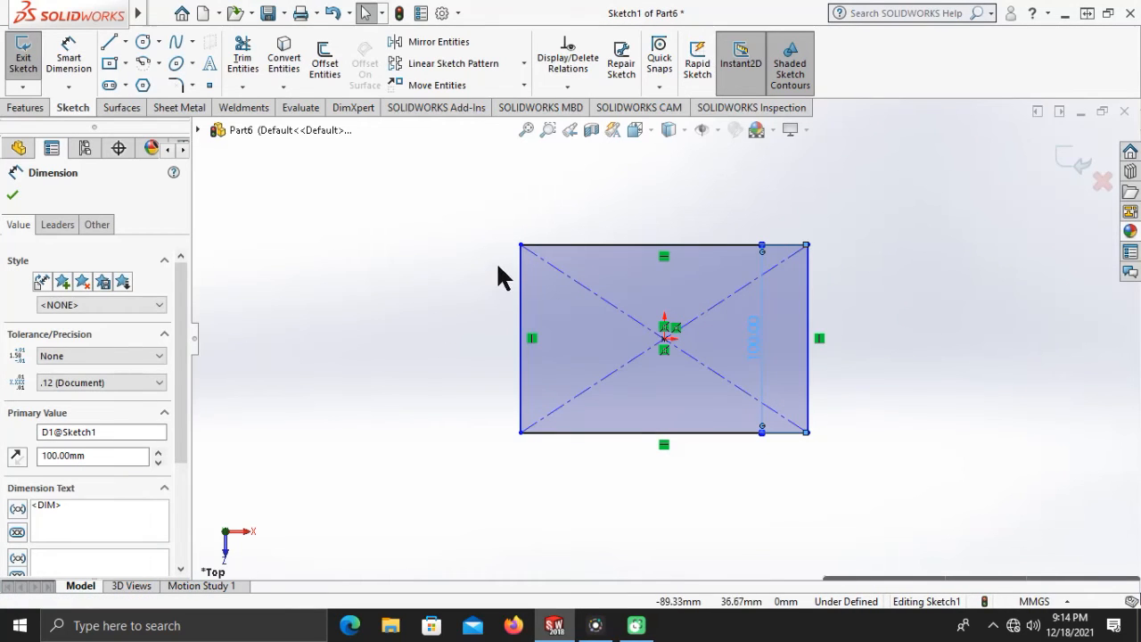
click(603, 246)
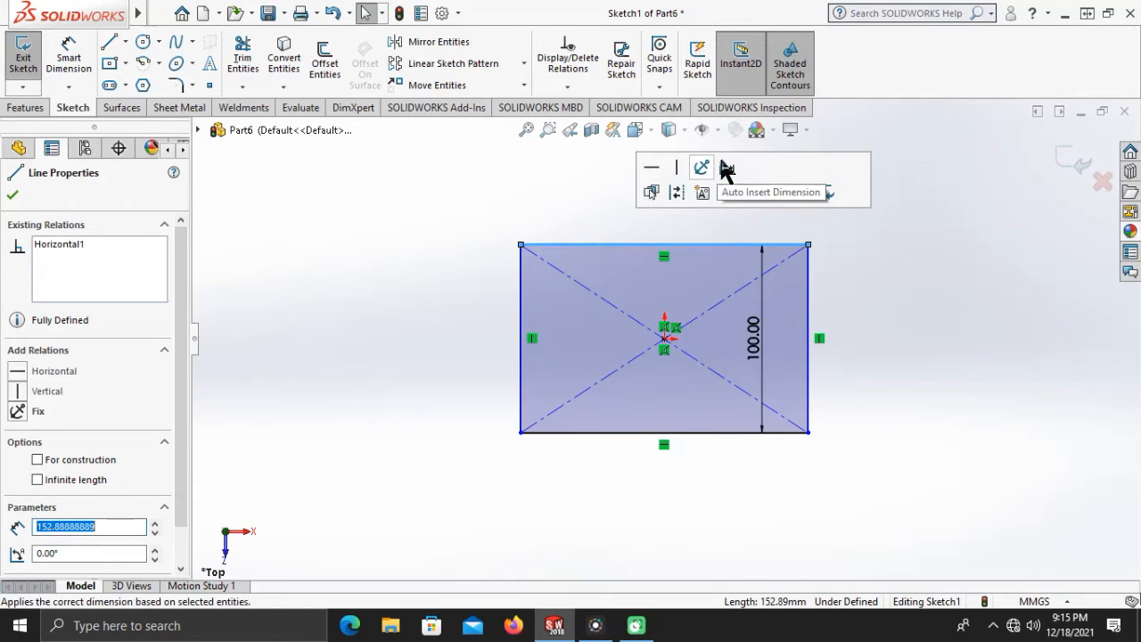
click(725, 167)
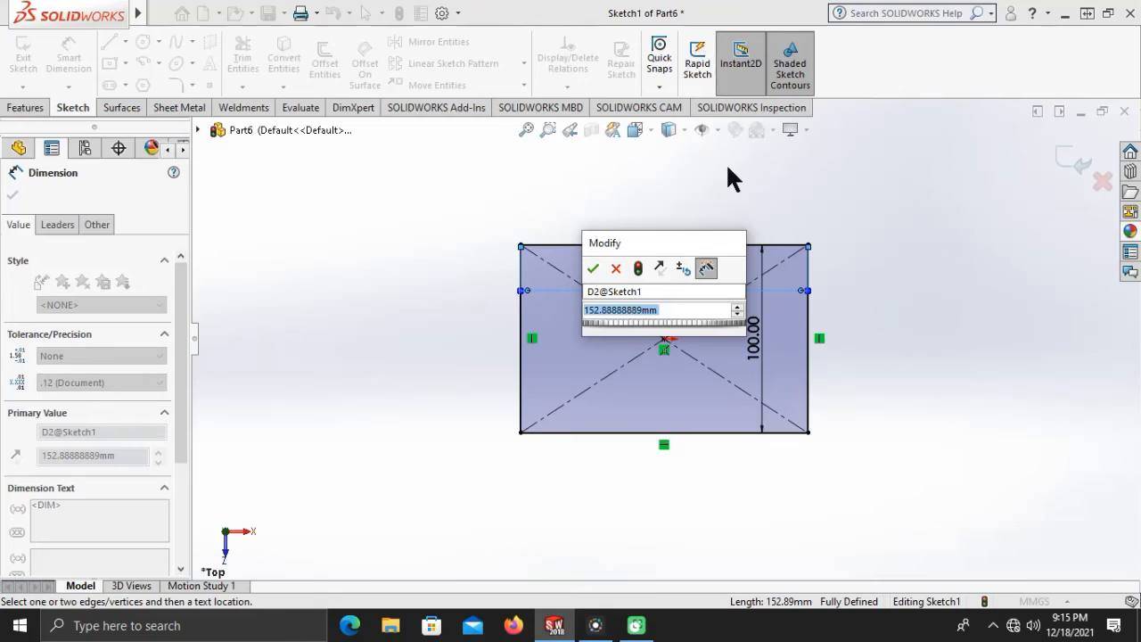
text(150)
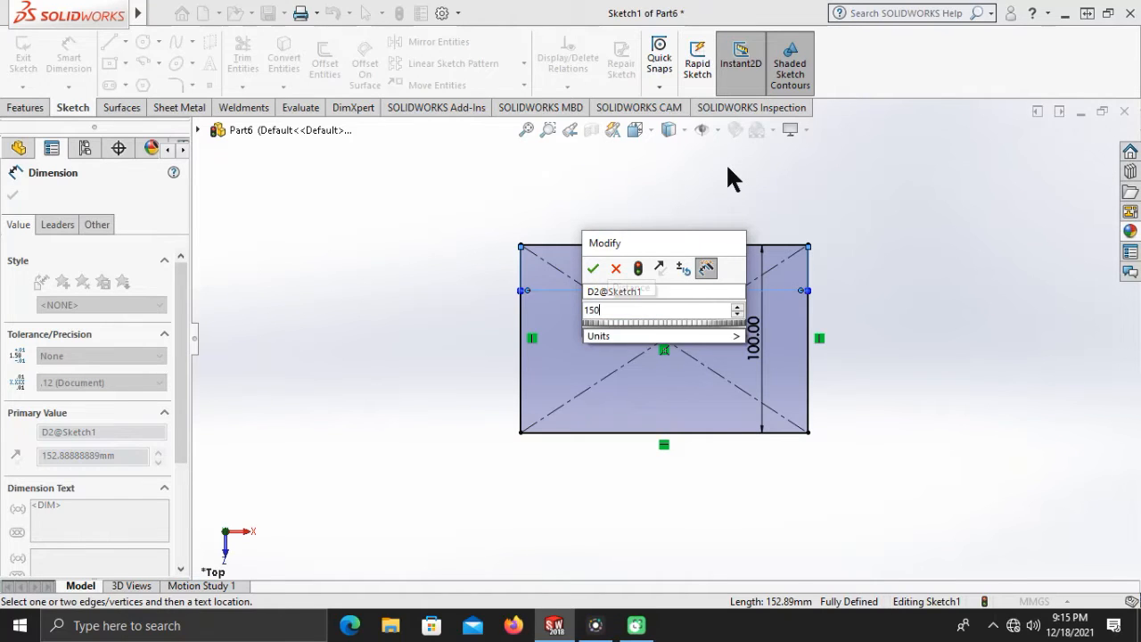
key(Return)
key(Escape)
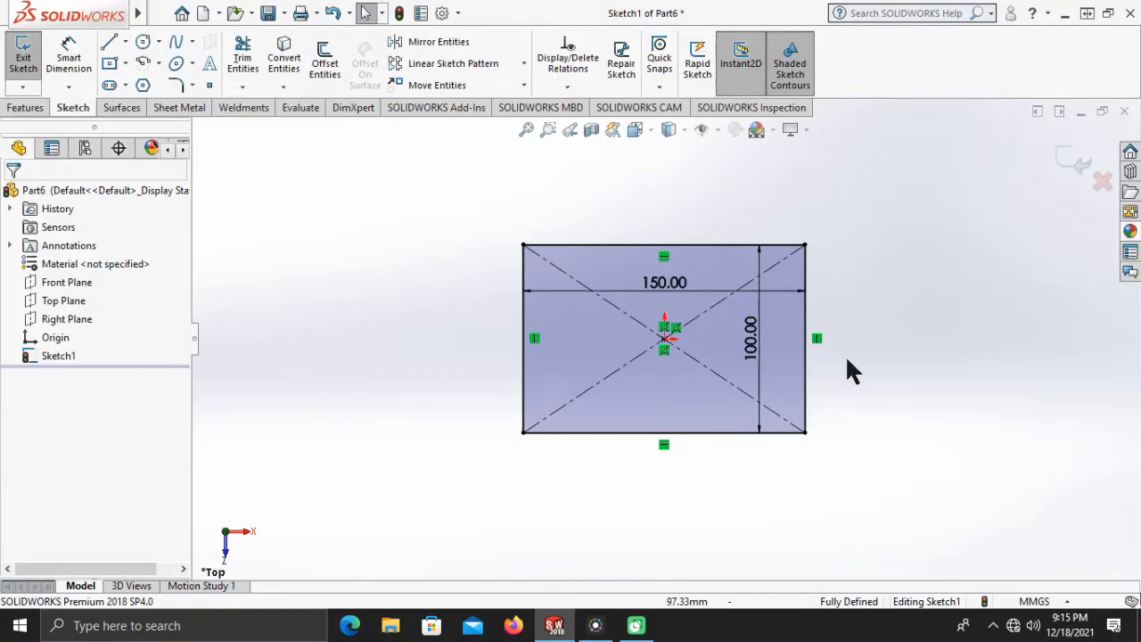
Step: Examine the length parameters of the dimensioned rectangle's vertical and horizontal edges
scroll(852, 378, down, 3)
middle_drag(854, 381, 858, 282)
scroll(858, 282, up, 4)
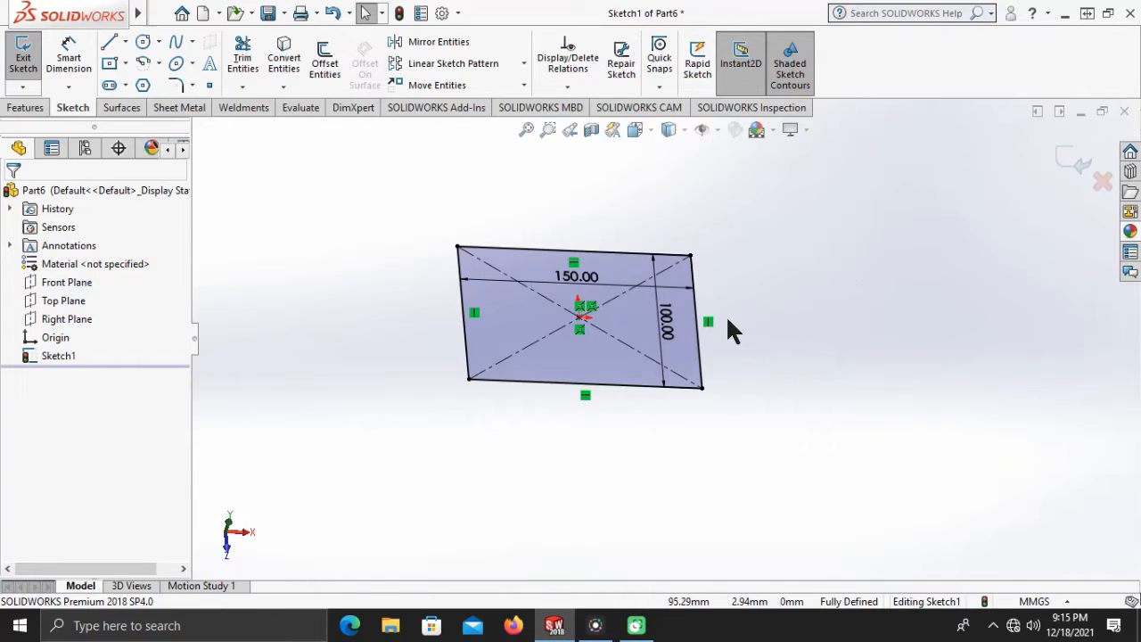
scroll(722, 333, down, 3)
click(669, 352)
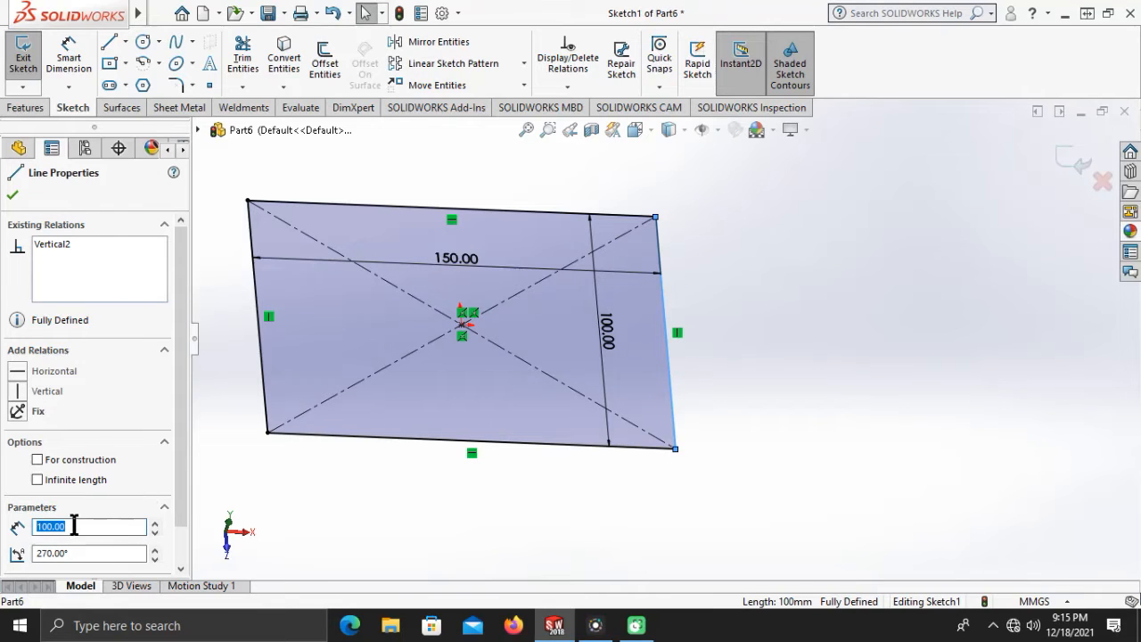
click(308, 504)
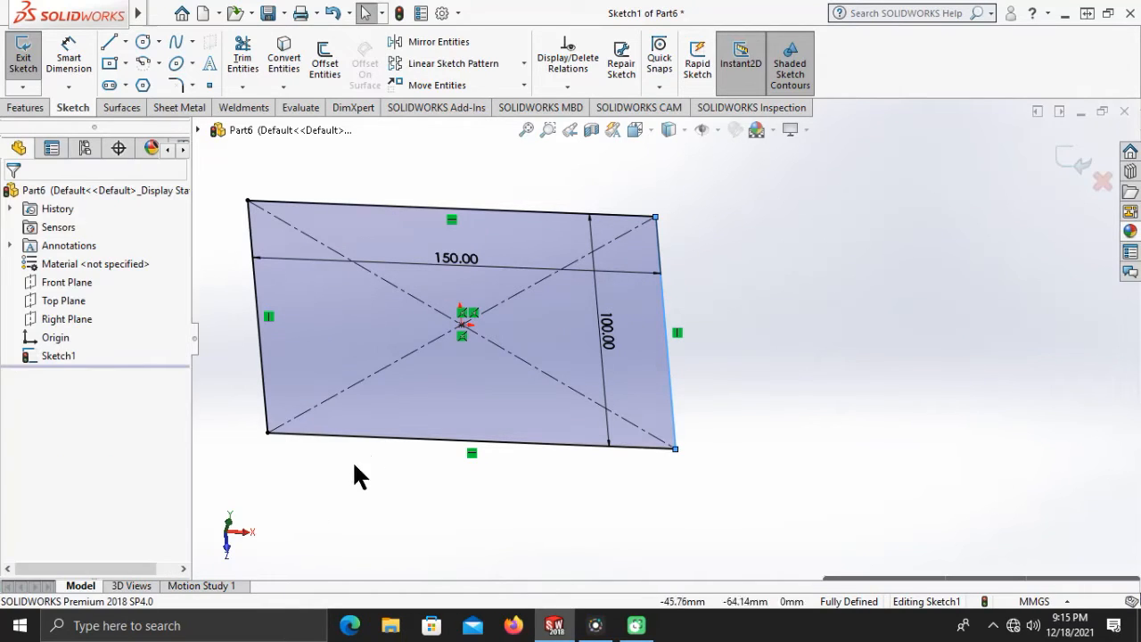
click(373, 441)
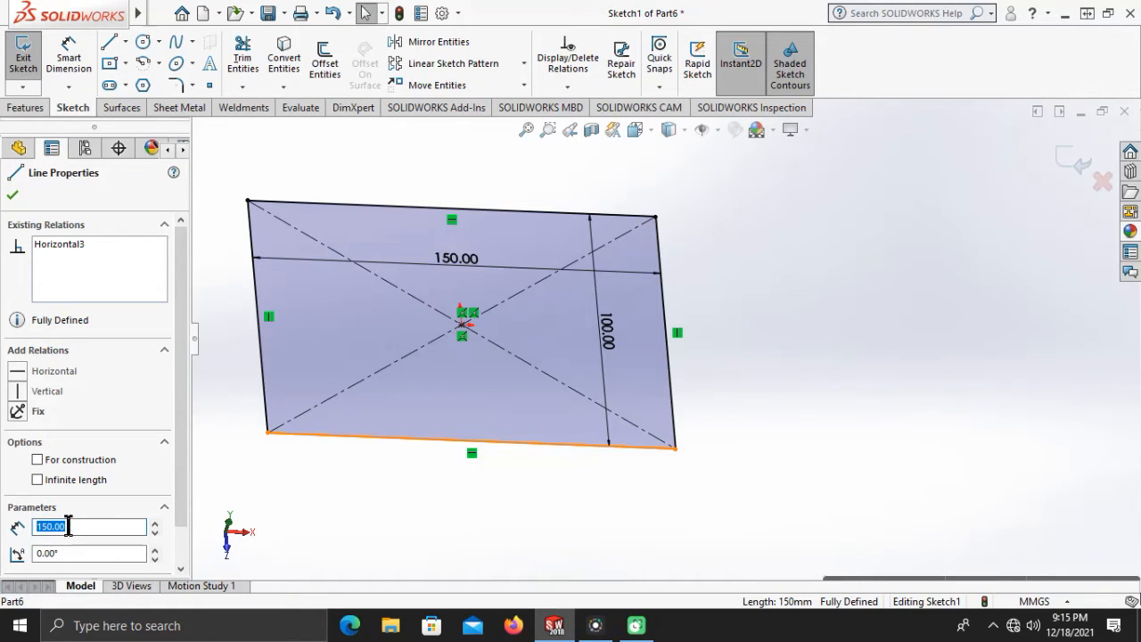
click(414, 469)
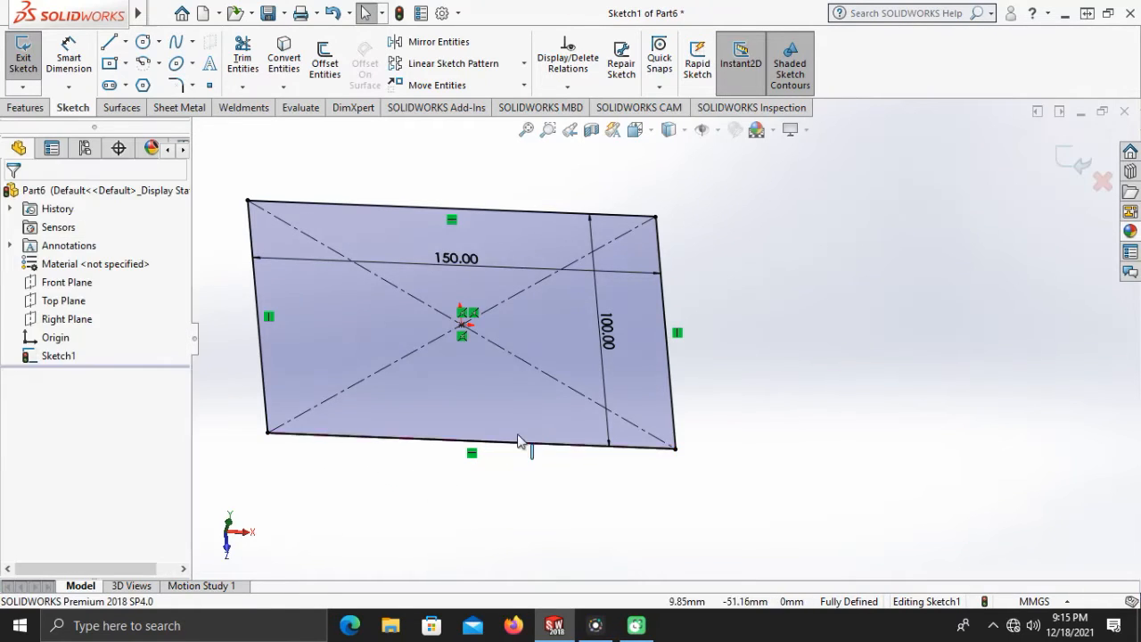
scroll(516, 246, up, 3)
scroll(546, 246, down, 3)
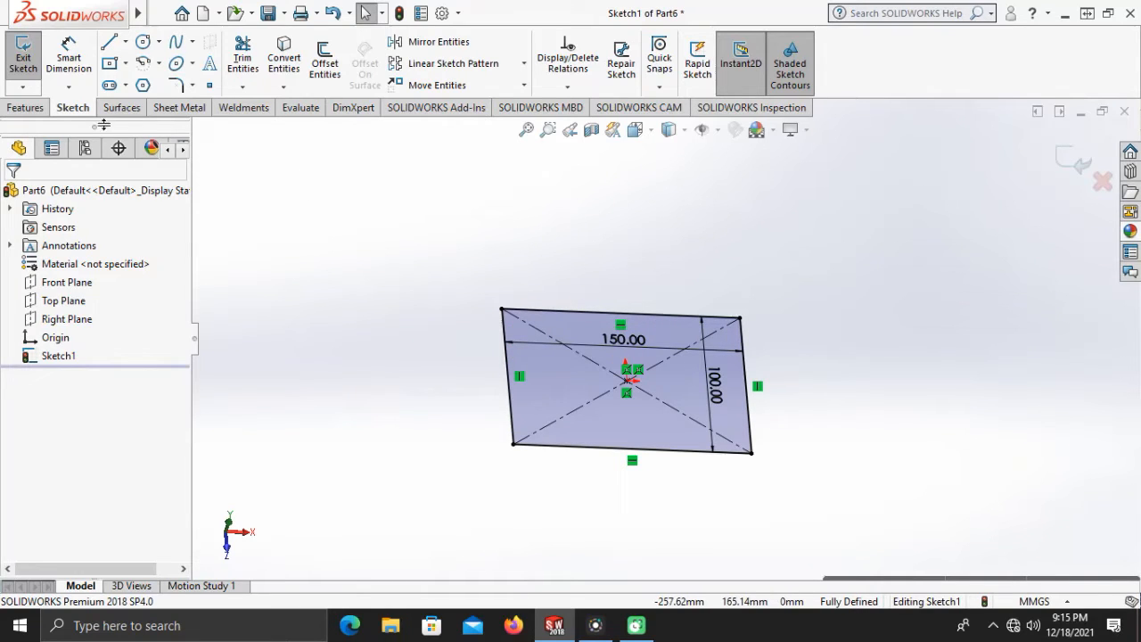
Step: Start a blind boss extrusion of the rectangle, trying a 62 mm depth upward and reversing it to 47 mm downward
click(27, 108)
click(33, 60)
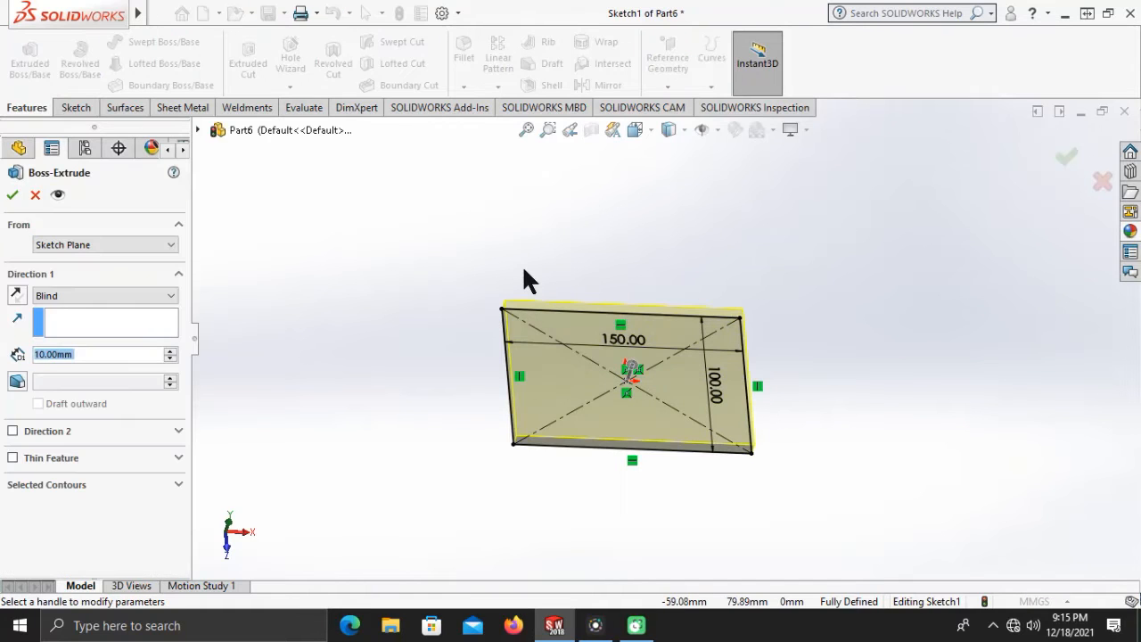
middle_drag(748, 364, 646, 366)
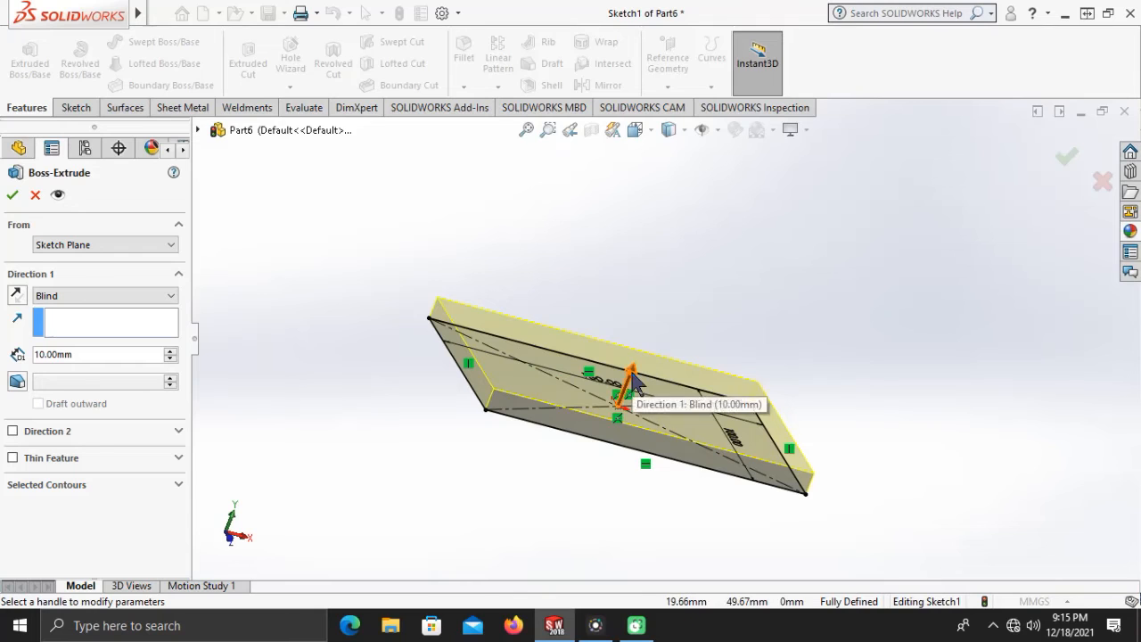
click(624, 384)
click(660, 284)
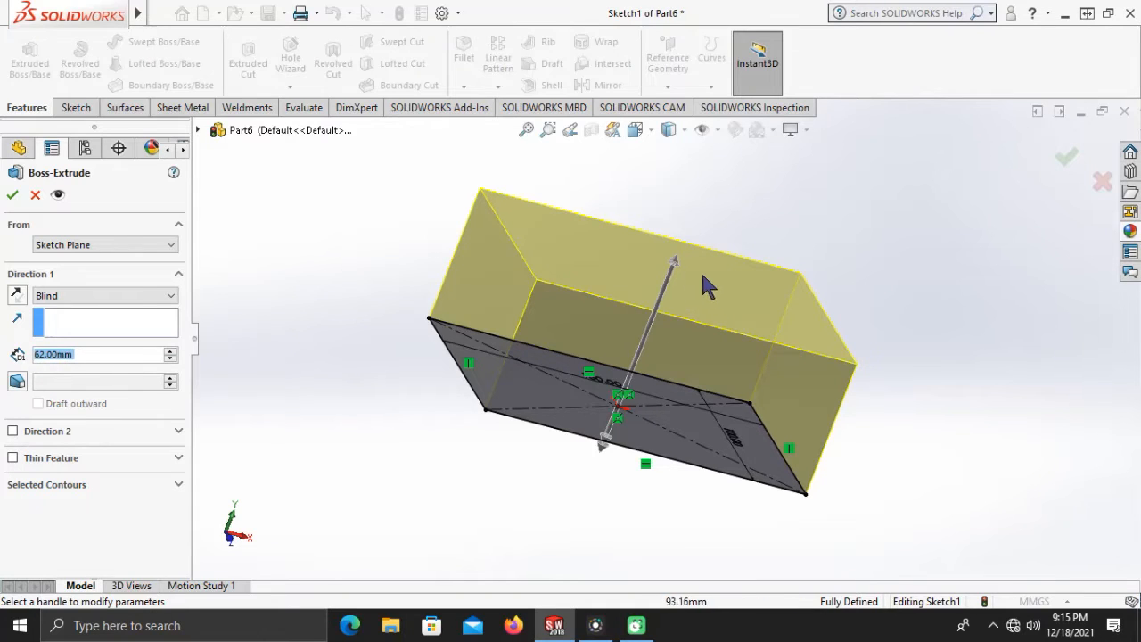
click(677, 264)
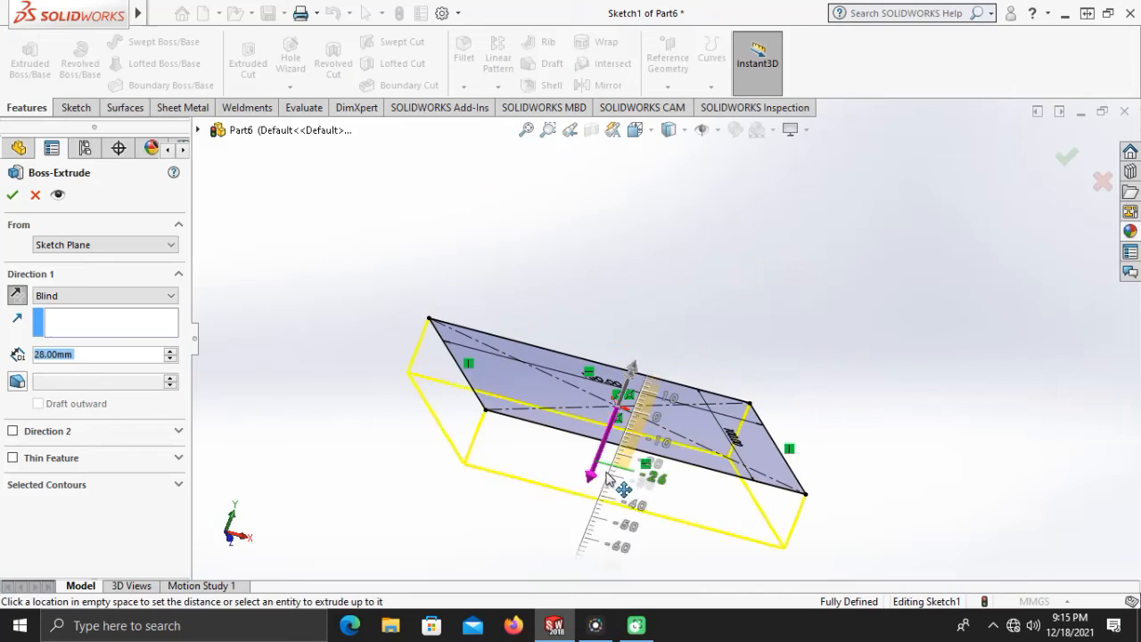
click(590, 511)
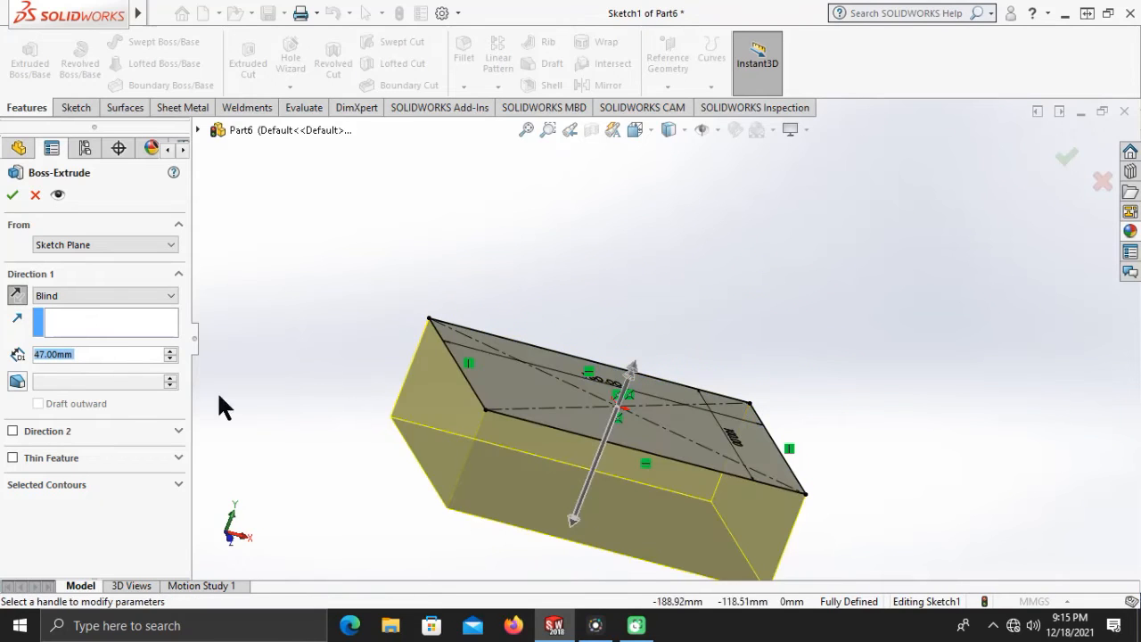
Step: Set the blind extrusion depth to exactly 50 mm
click(81, 353)
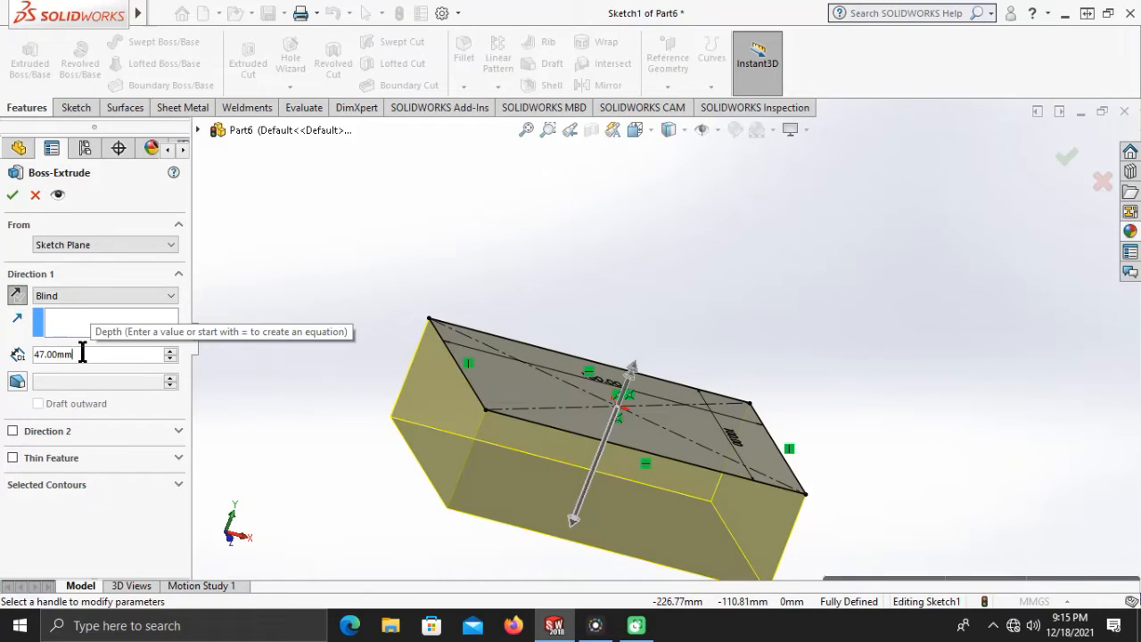
key(BackSpace)
key(BackSpace)
key(BackSpace)
key(BackSpace)
key(BackSpace)
key(BackSpace)
key(BackSpace)
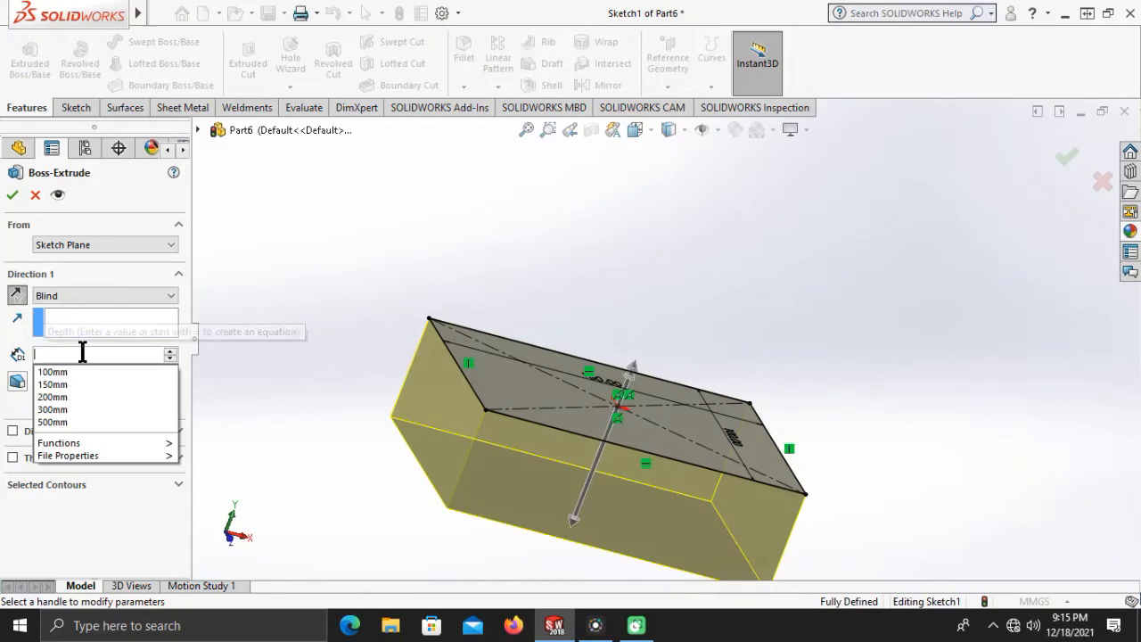
text(50)
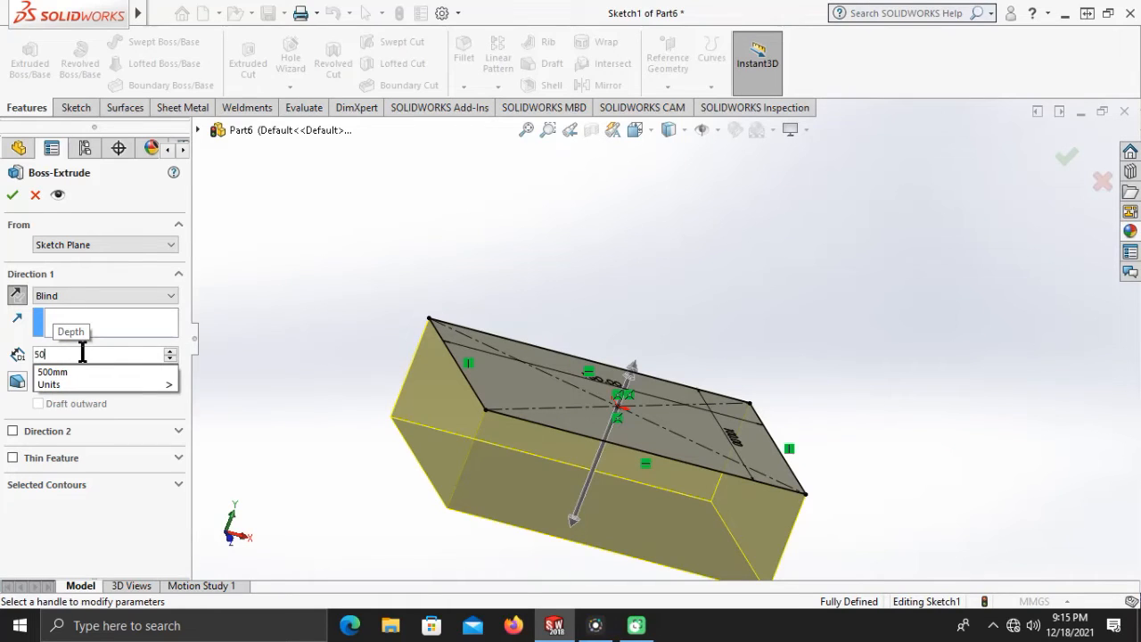
key(Return)
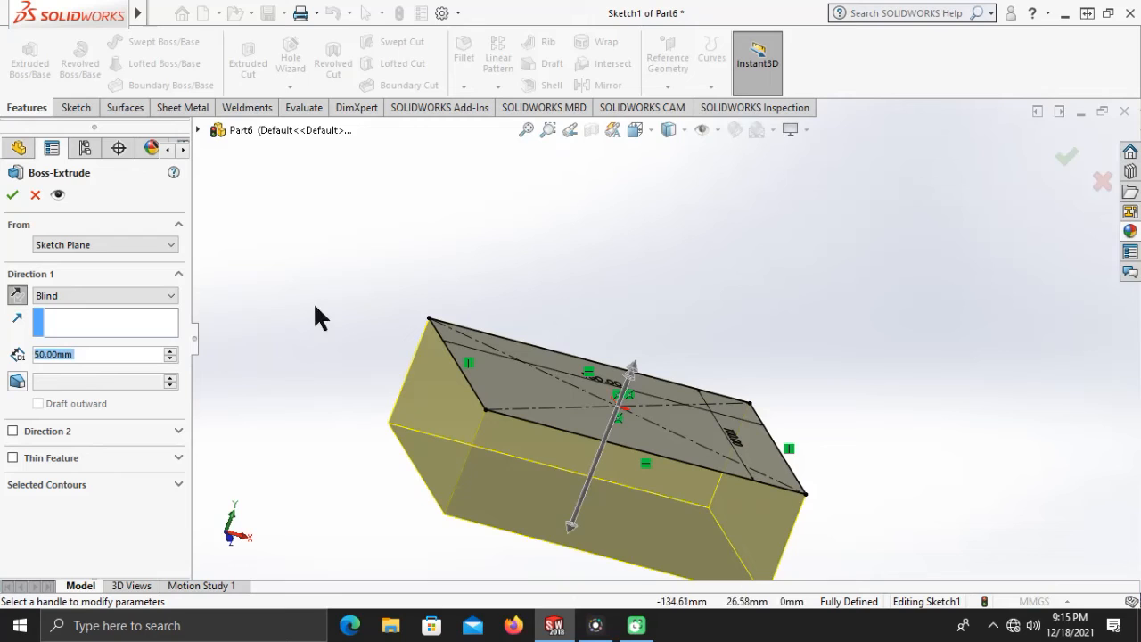
click(348, 300)
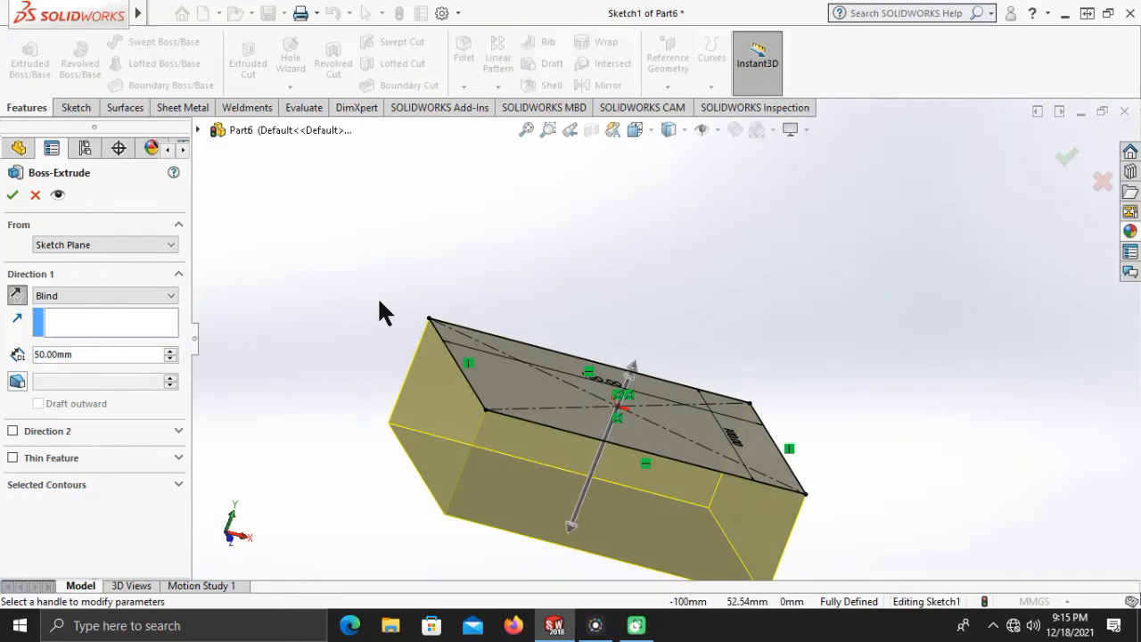
scroll(426, 303, up, 2)
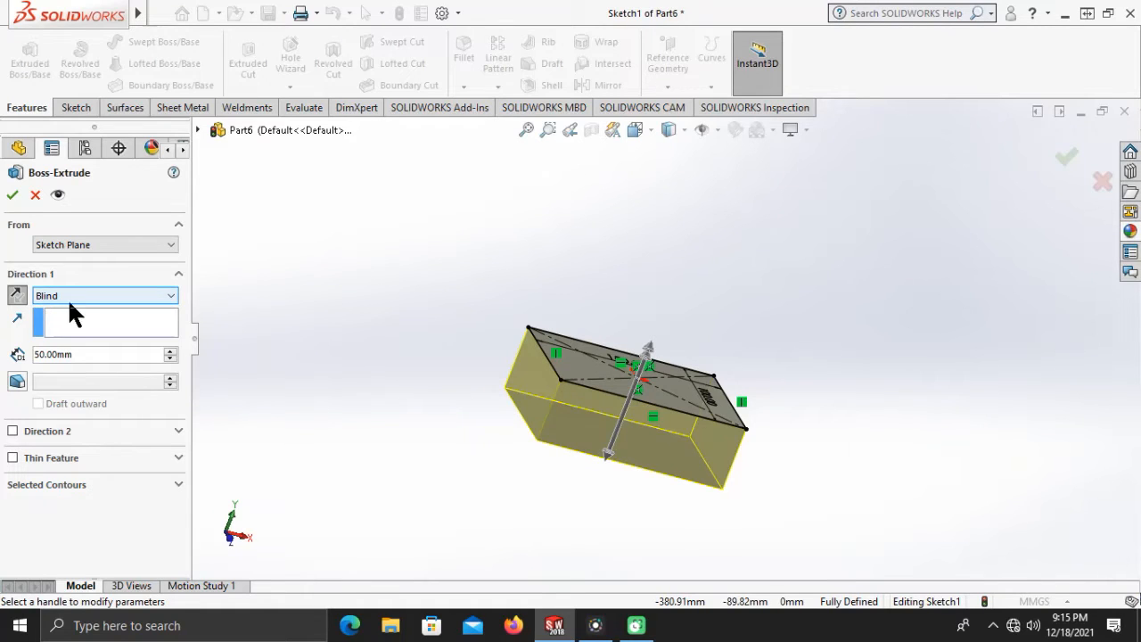
Step: Change the extrusion's end condition to Mid Plane and complete the boss
click(172, 299)
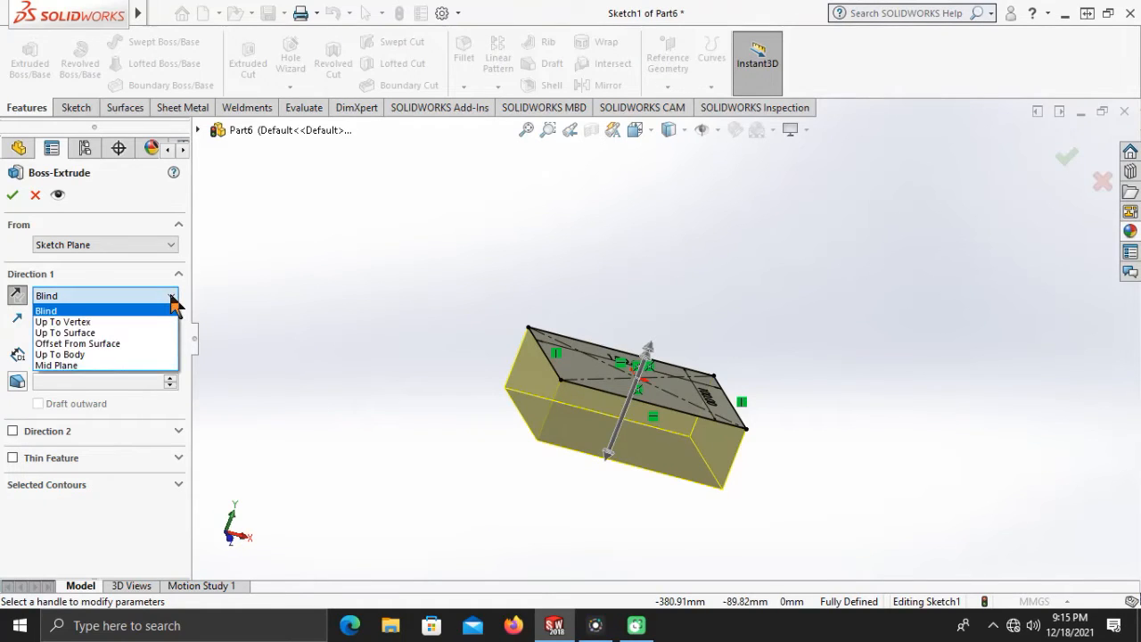
click(134, 365)
scroll(670, 406, down, 3)
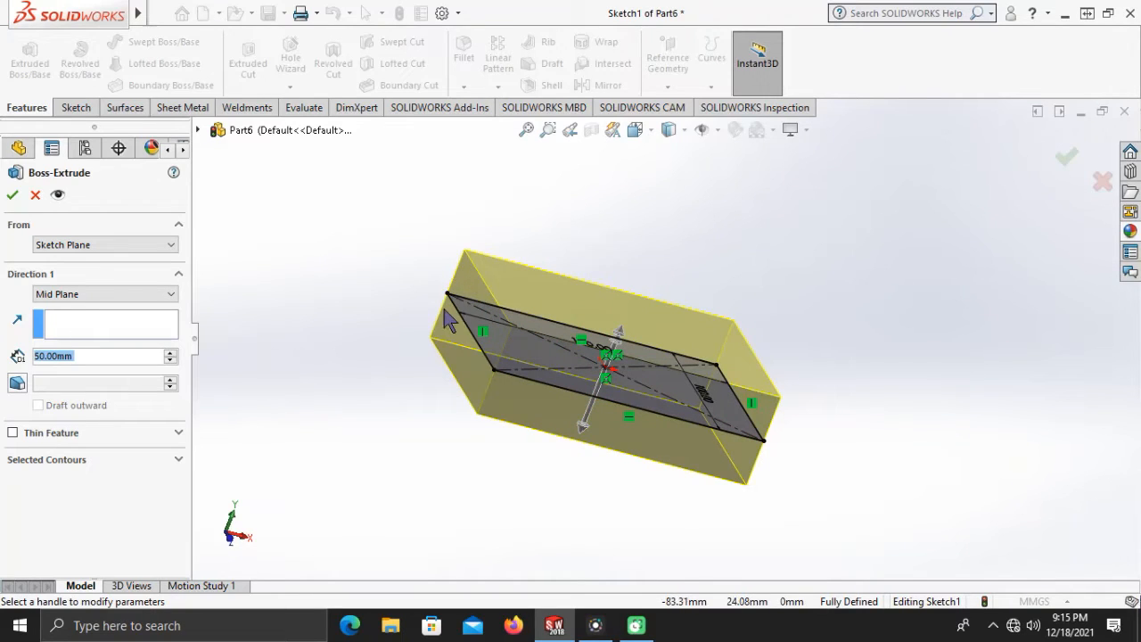
middle_drag(426, 372, 451, 351)
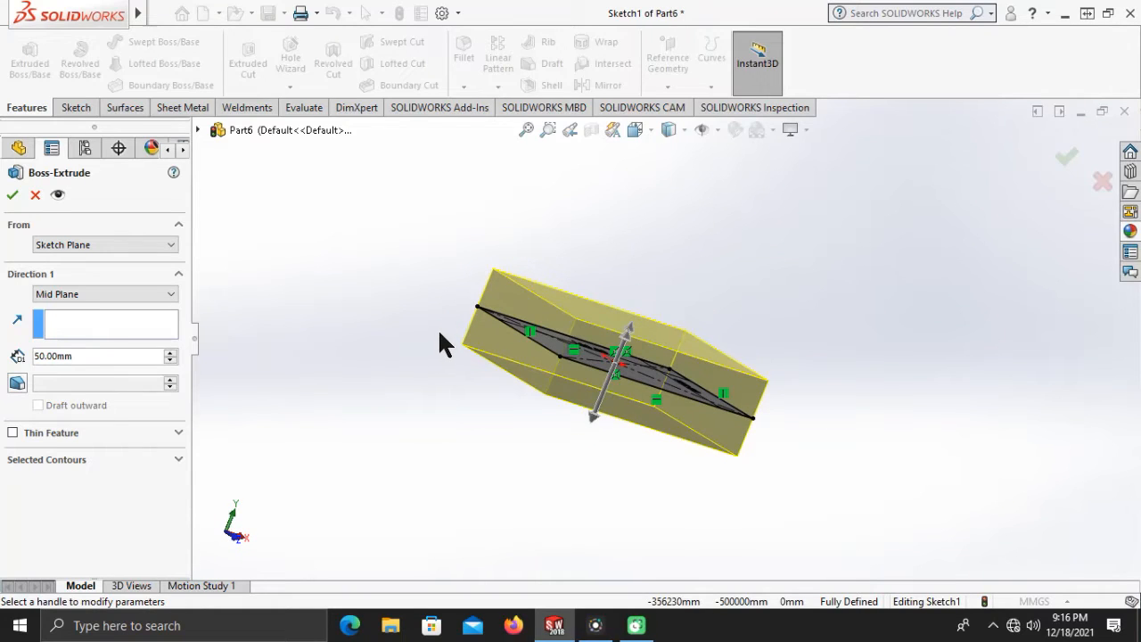
click(1068, 163)
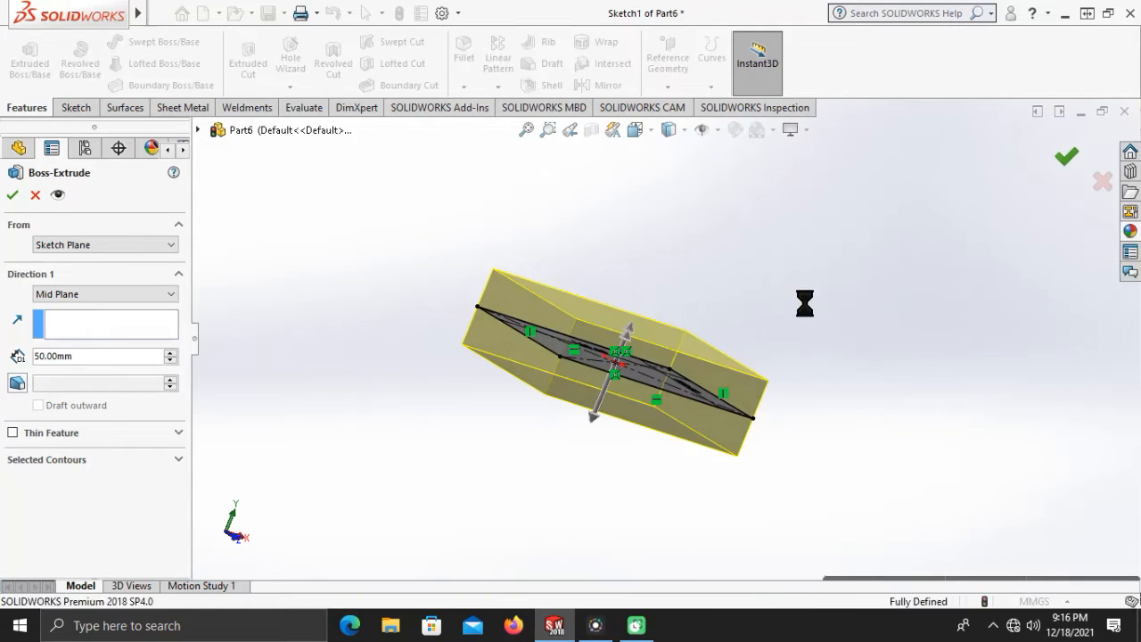
Step: Switch to the Top view and start a new sketch on the block's top face
middle_drag(815, 323, 743, 368)
middle_drag(776, 324, 809, 283)
mouse_move(740, 374)
middle_down()
mouse_move(719, 374)
mouse_move(746, 384)
middle_up()
middle_drag(696, 294, 666, 349)
click(639, 129)
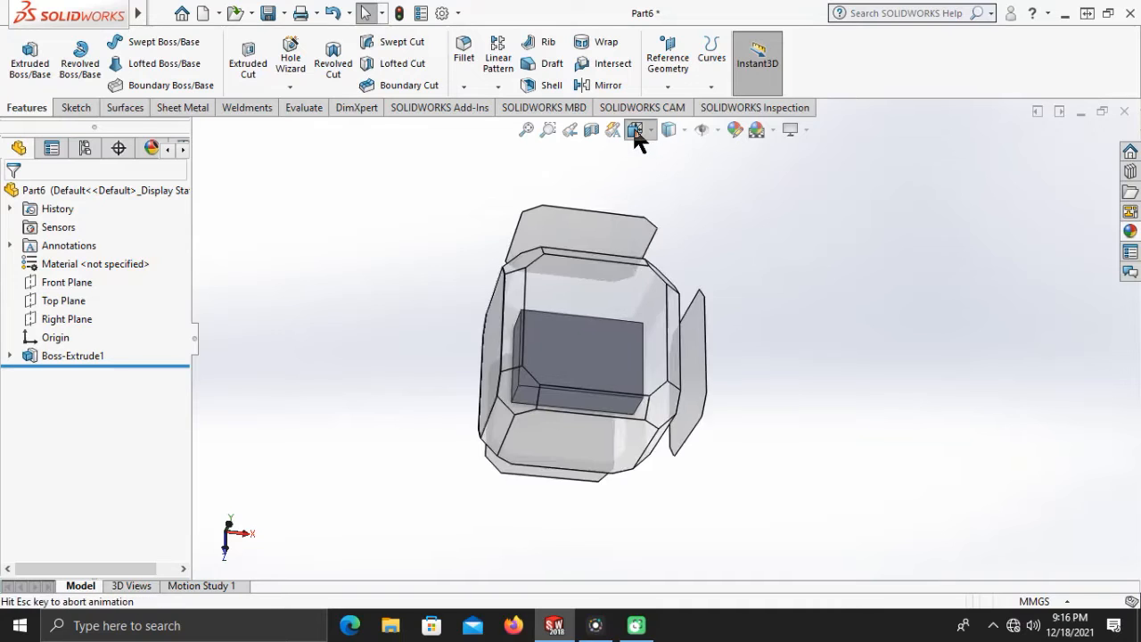
click(660, 176)
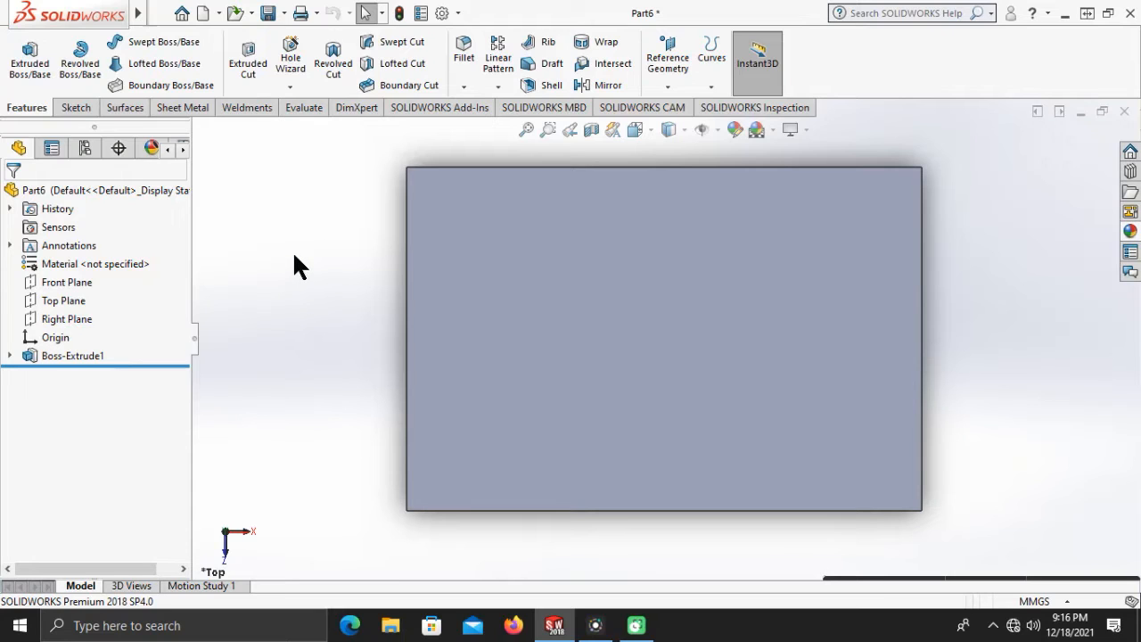
click(584, 265)
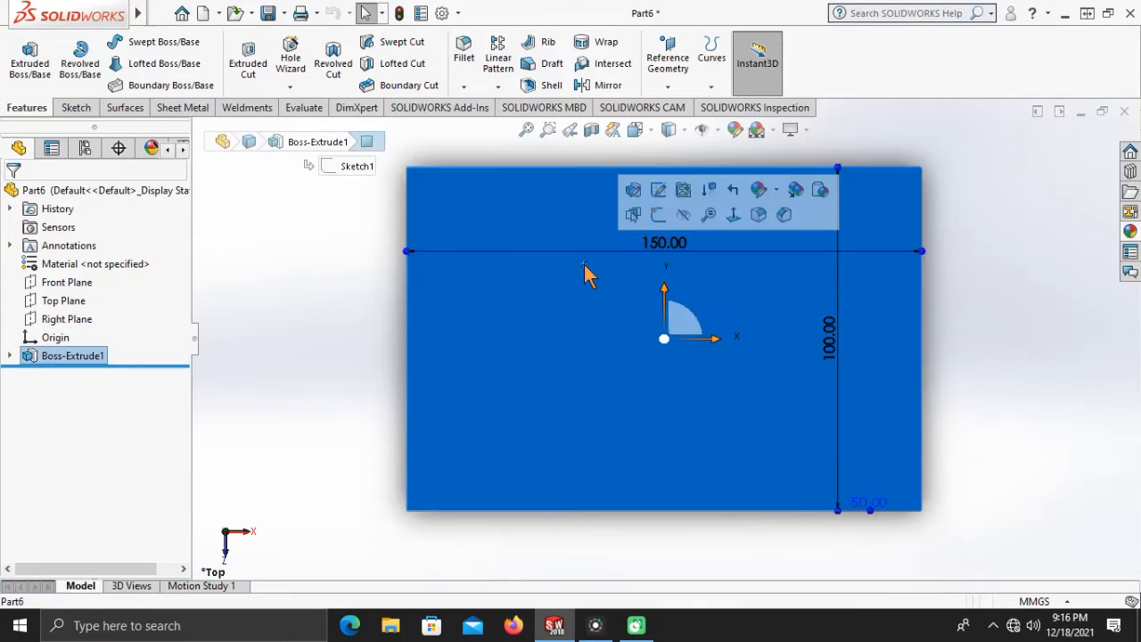
right_click(584, 265)
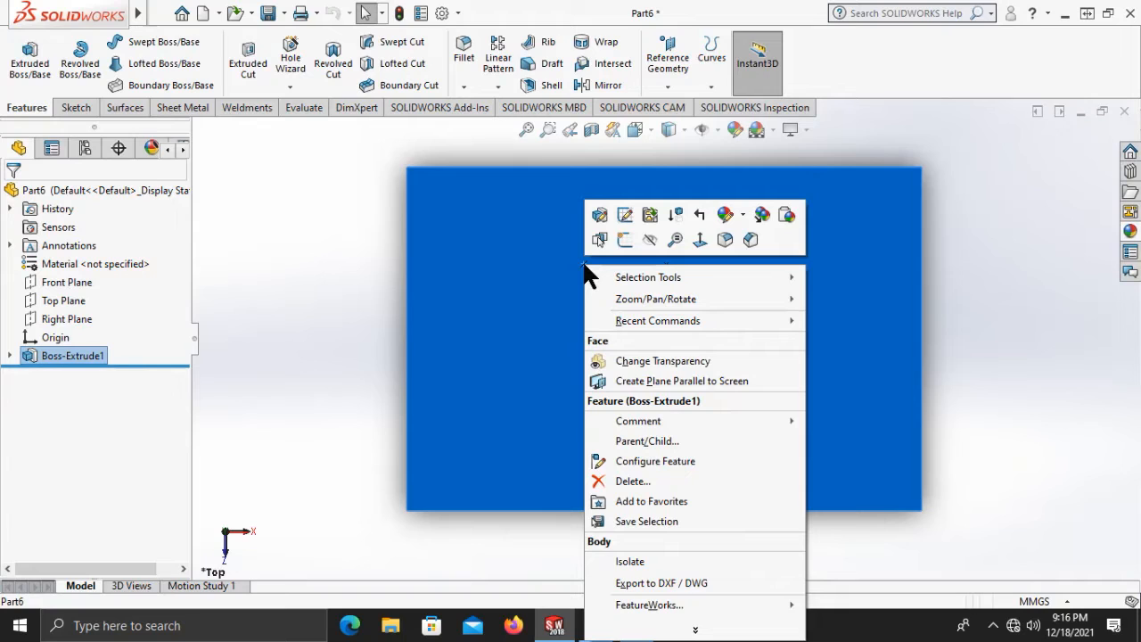
click(622, 240)
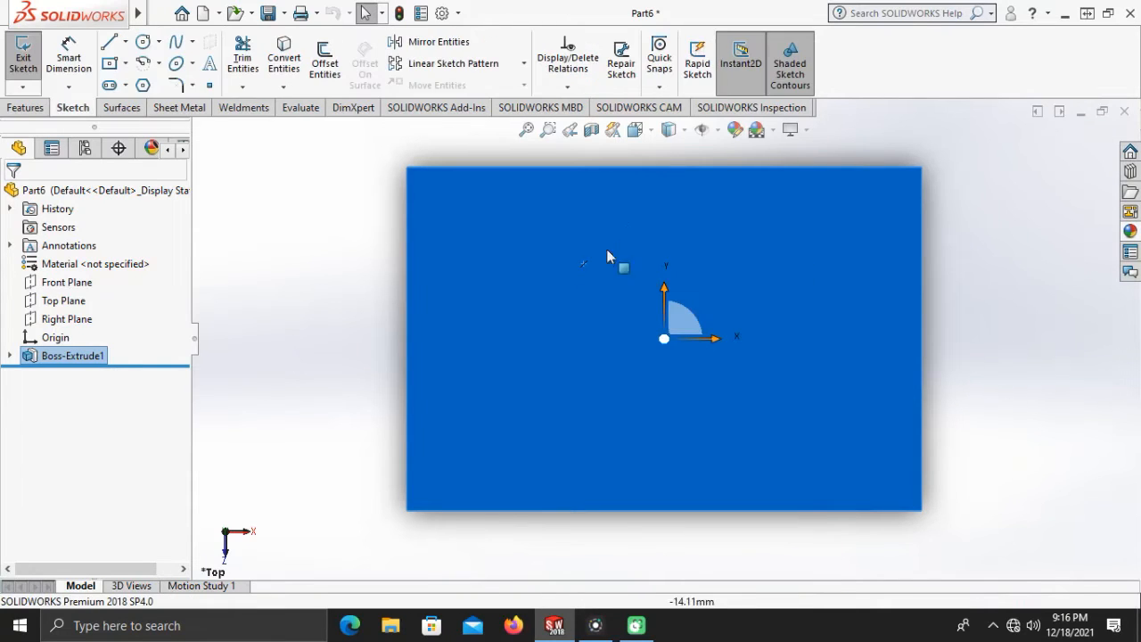
Step: Sketch a circle with a radius of about 23.9 mm centred on the origin of the top face
click(144, 45)
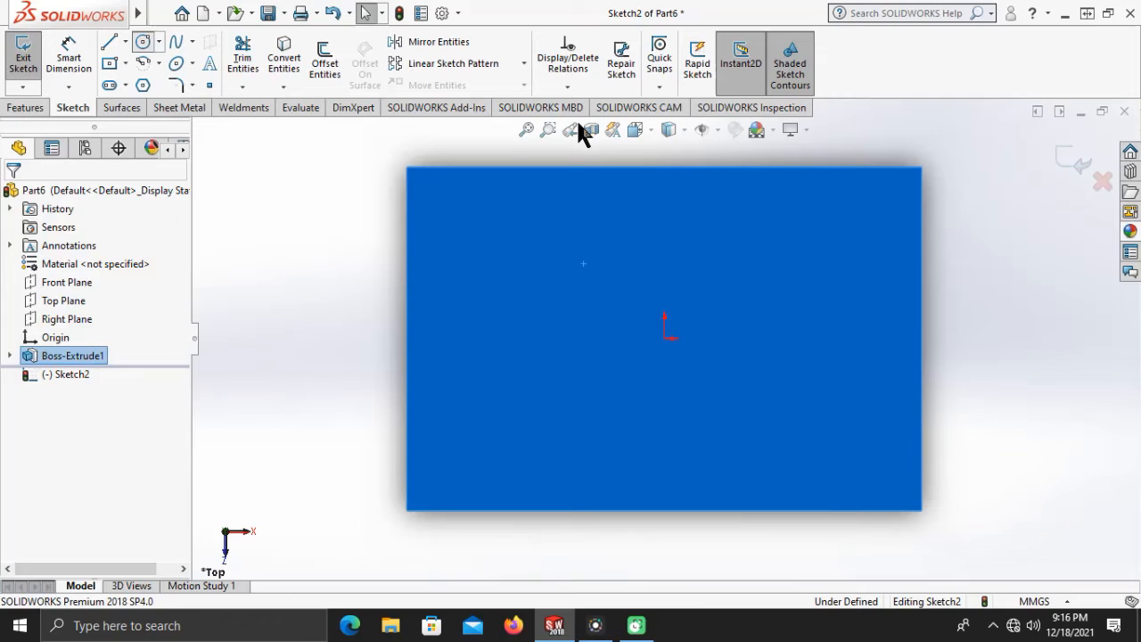
click(664, 340)
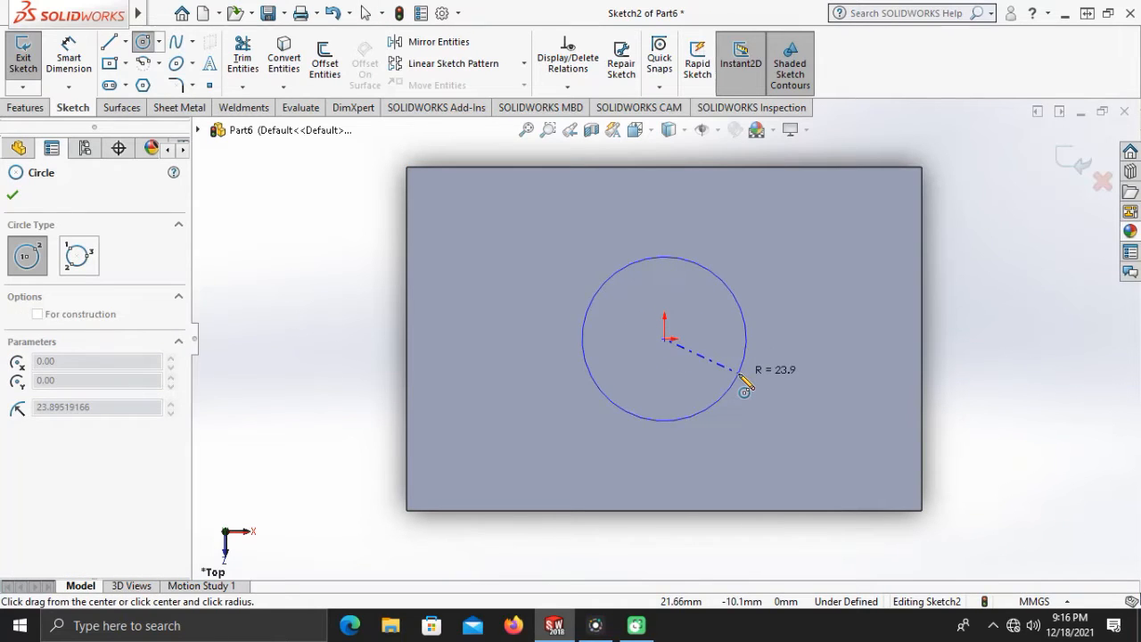
click(738, 375)
key(Escape)
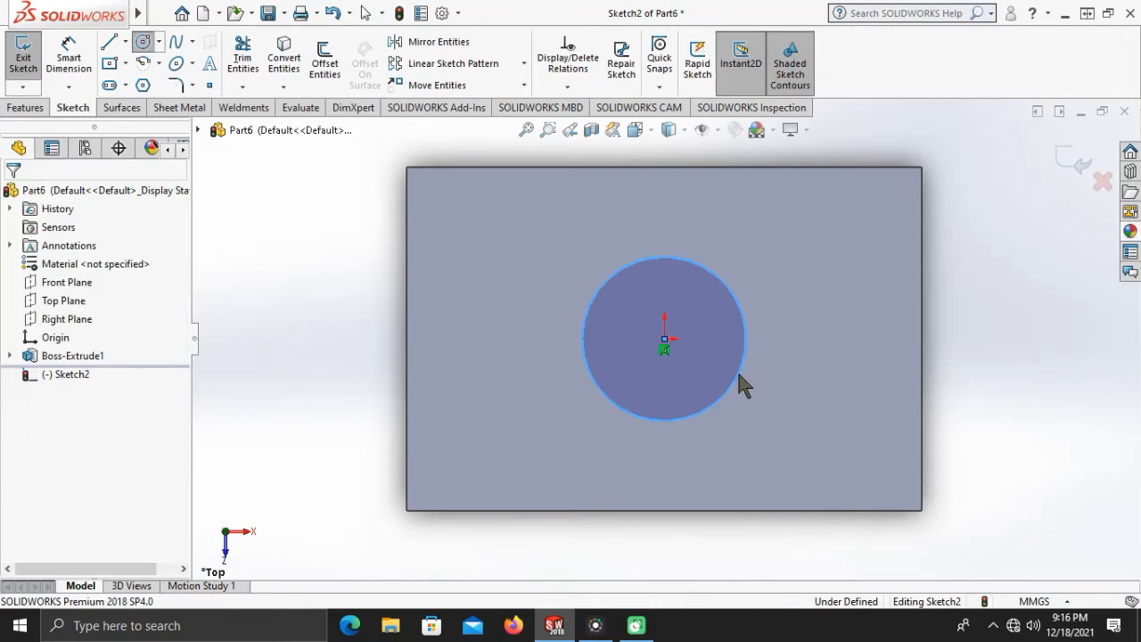
Step: Dimension the circle's diameter as 40 mm
click(739, 375)
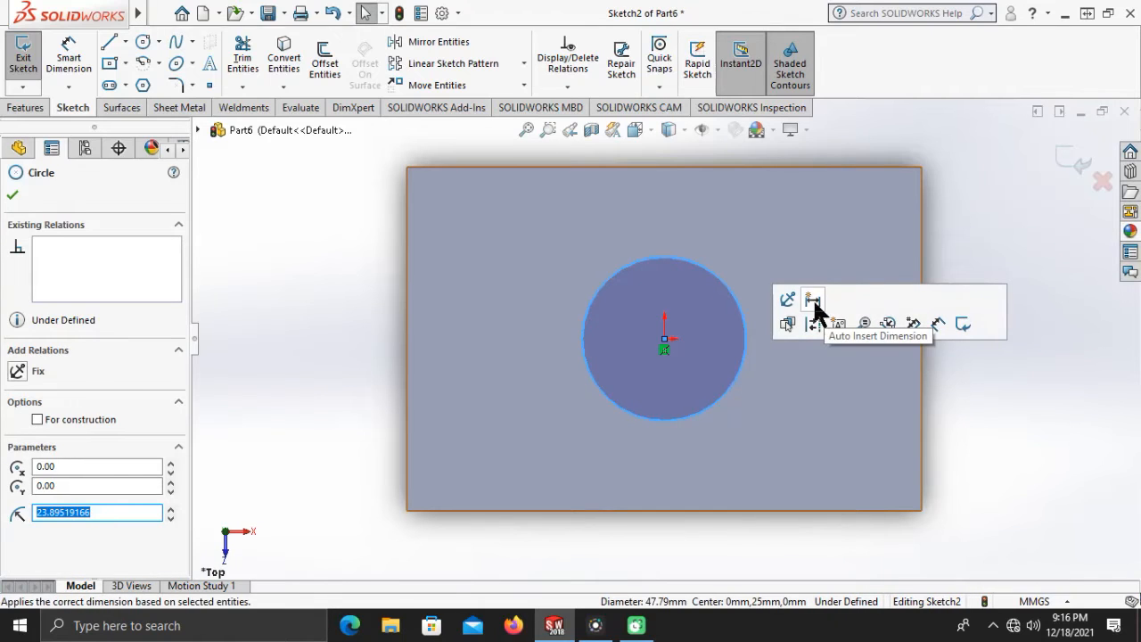
click(814, 303)
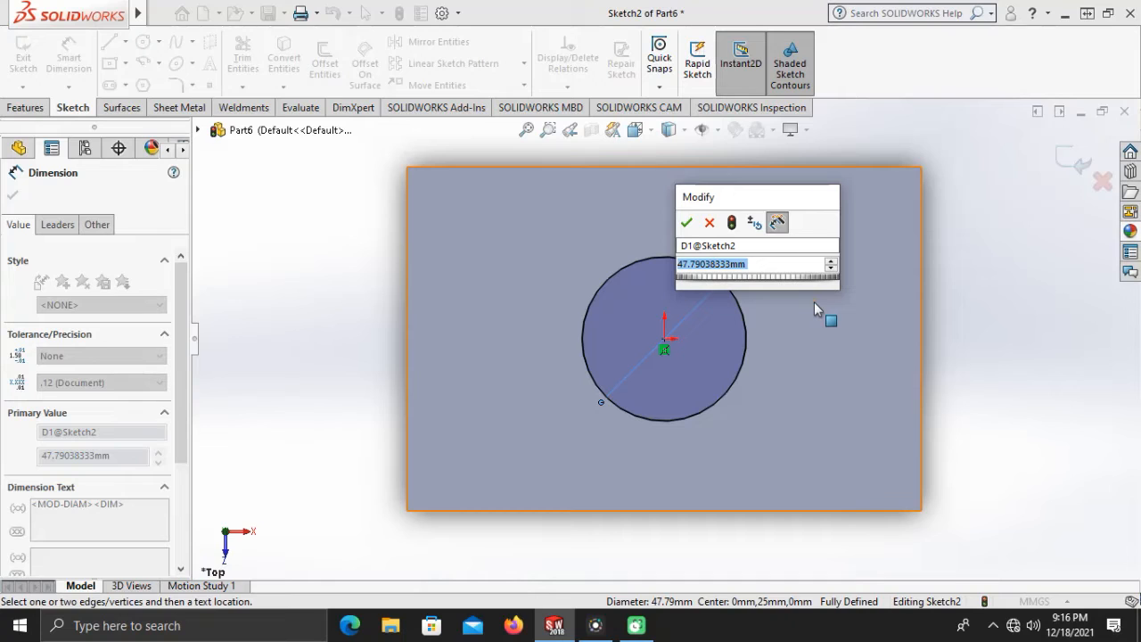
text(40)
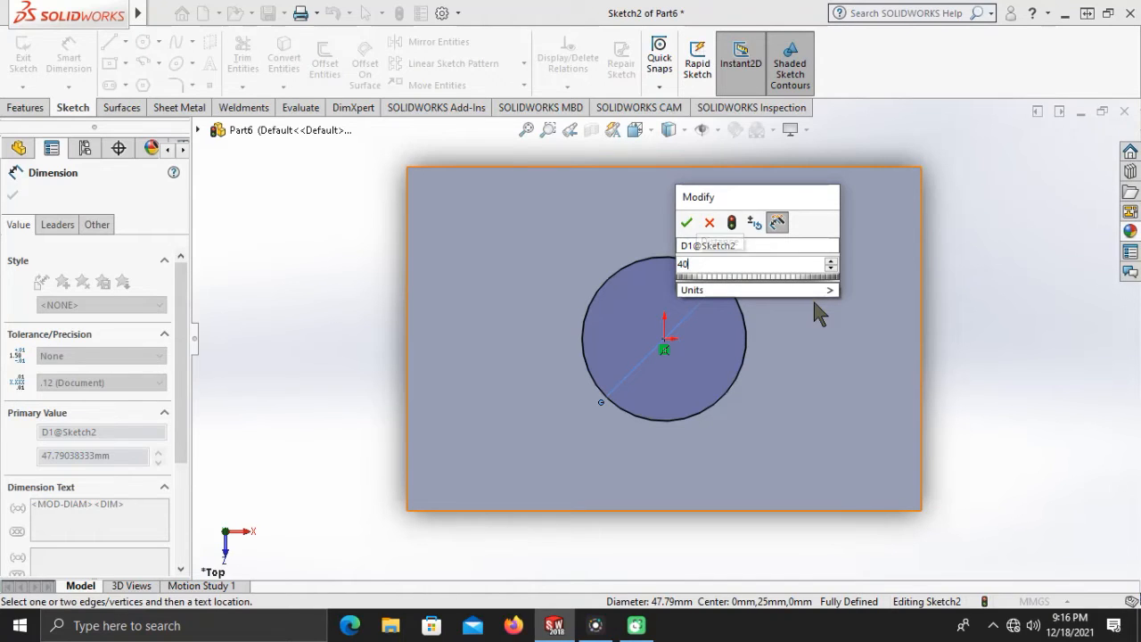
key(Return)
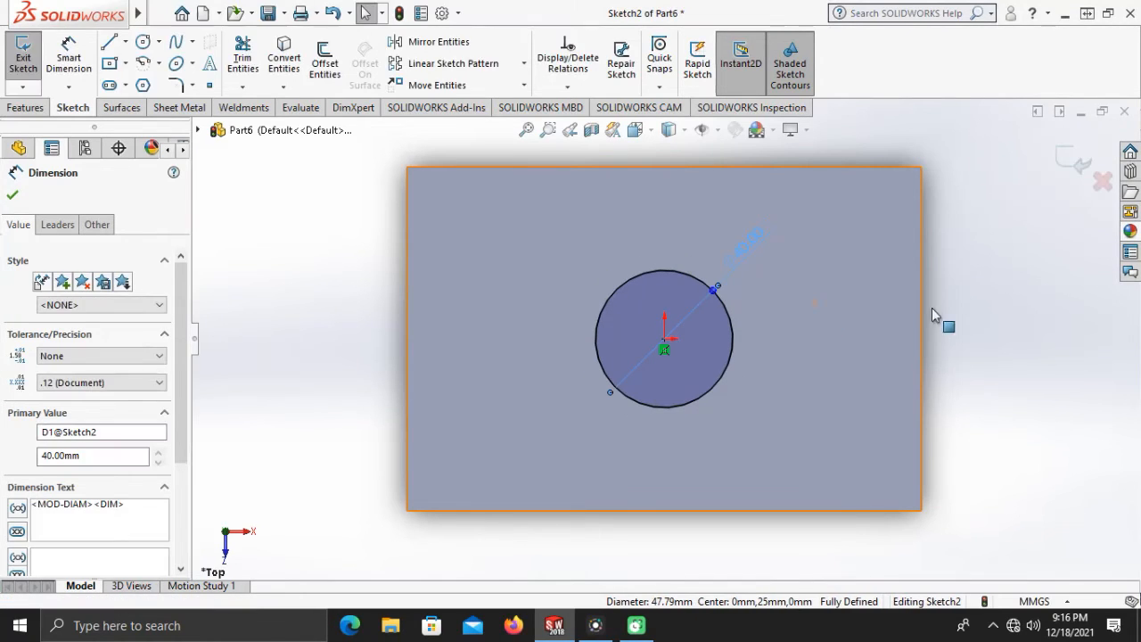
click(970, 301)
Step: Cut-extrude the 40 mm circle down through the block with a blind depth of 90 mm
middle_drag(971, 301, 936, 223)
scroll(895, 218, up, 3)
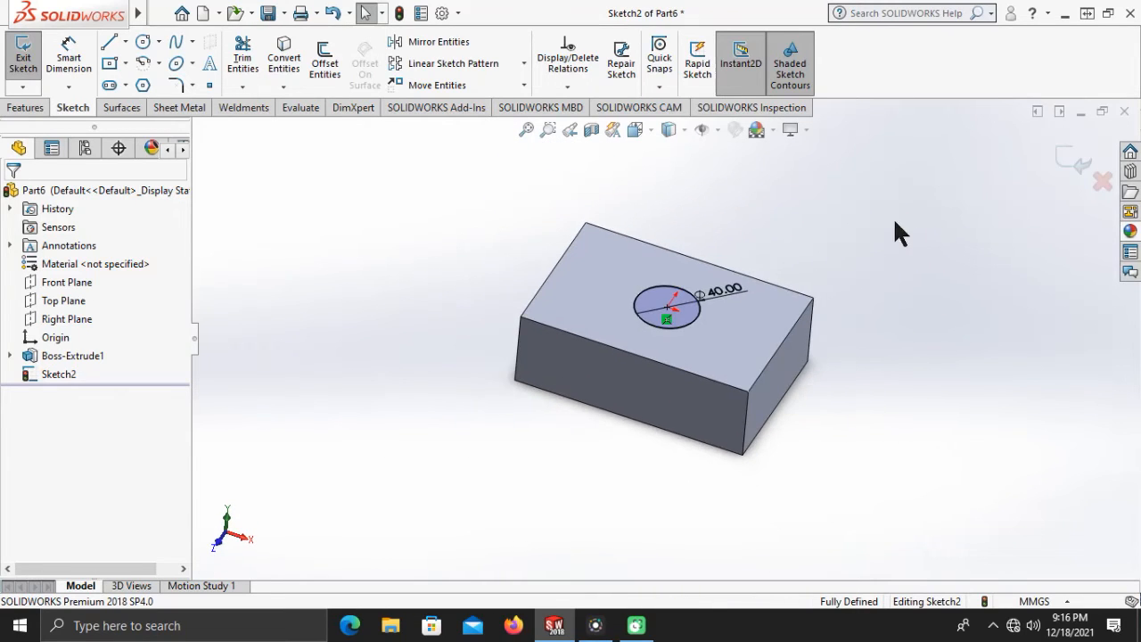
scroll(893, 216, down, 1)
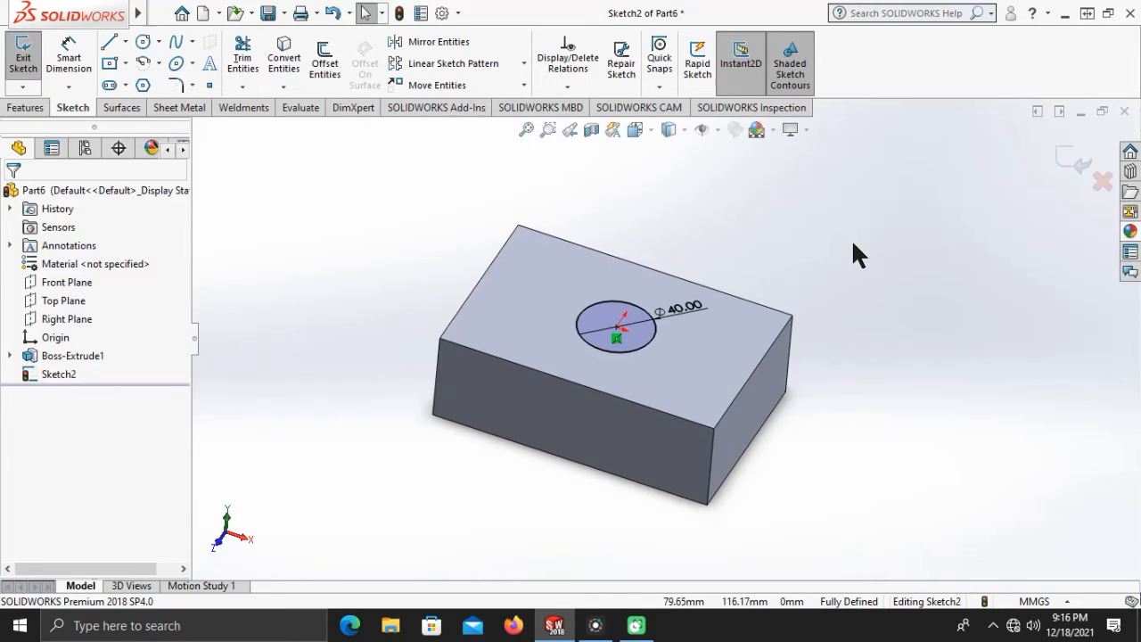
click(26, 109)
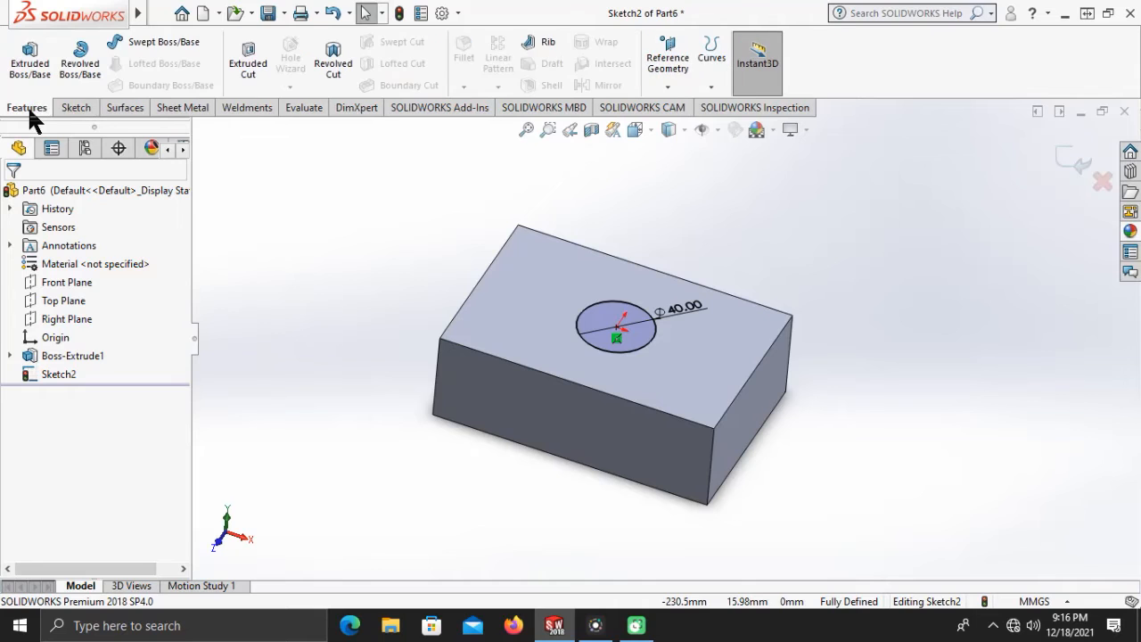
click(239, 67)
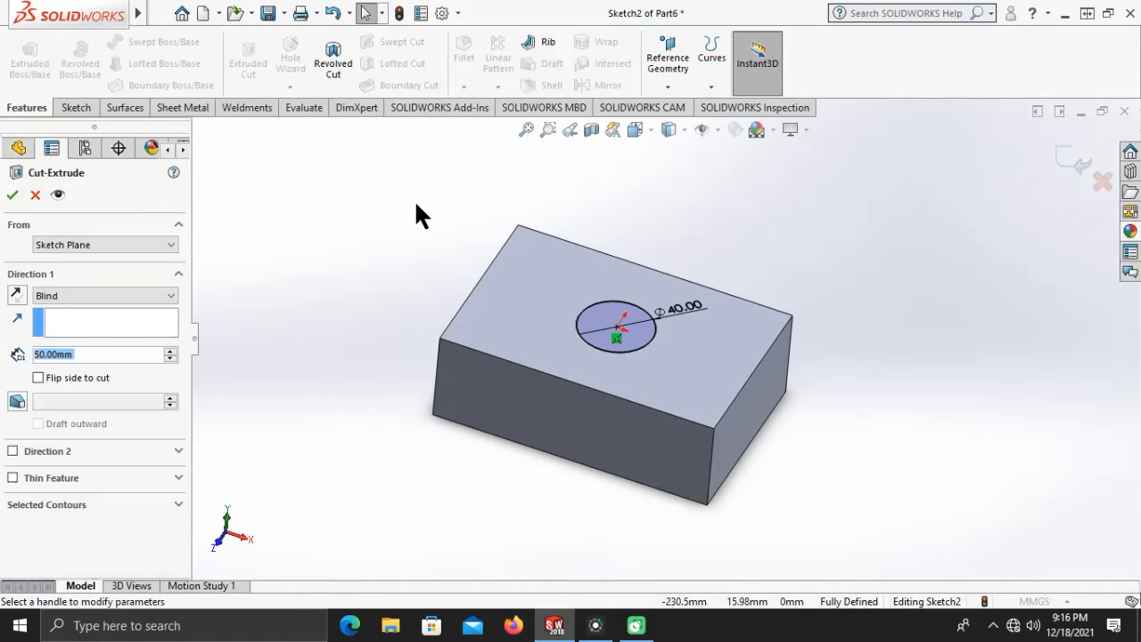
middle_drag(656, 306, 720, 196)
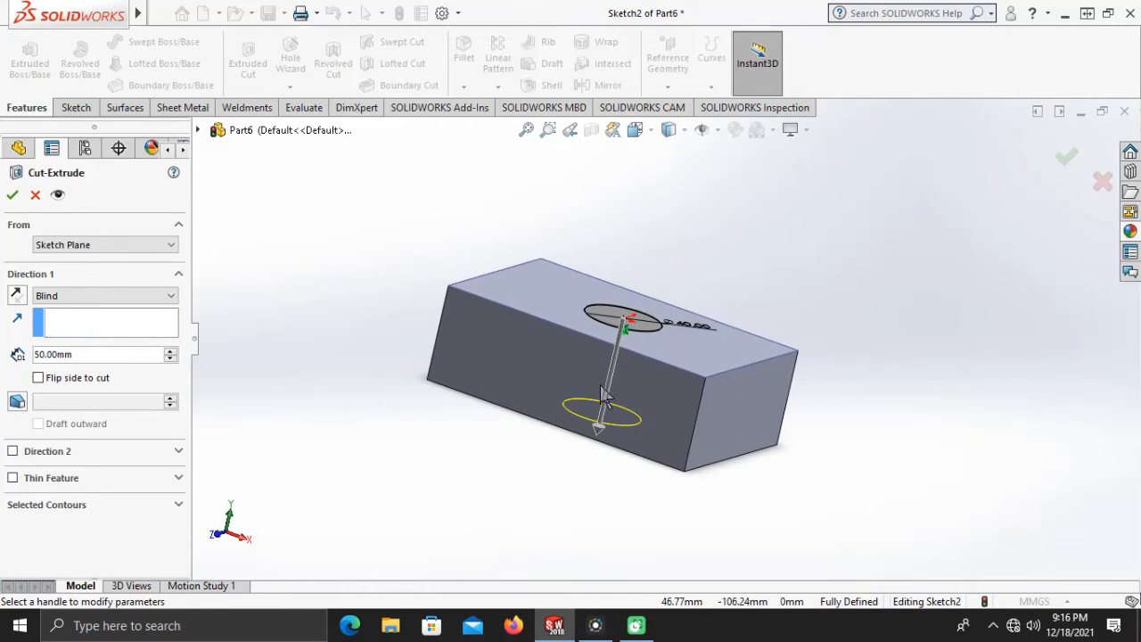
drag(602, 434, 613, 500)
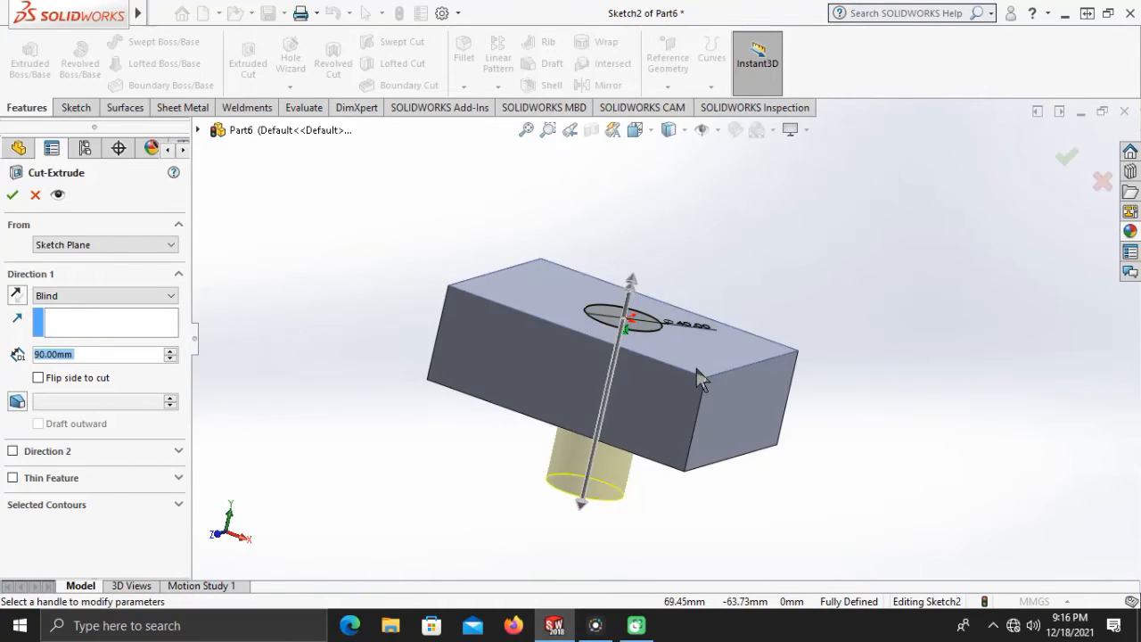
middle_drag(724, 302, 716, 352)
scroll(713, 311, down, 3)
scroll(713, 318, up, 2)
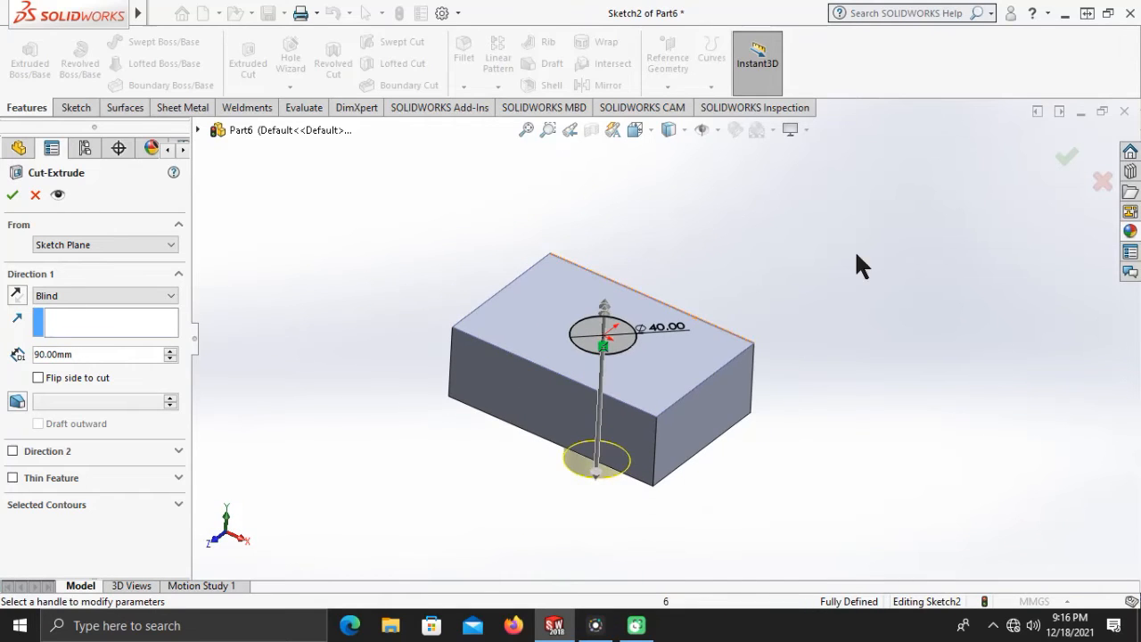
click(1068, 159)
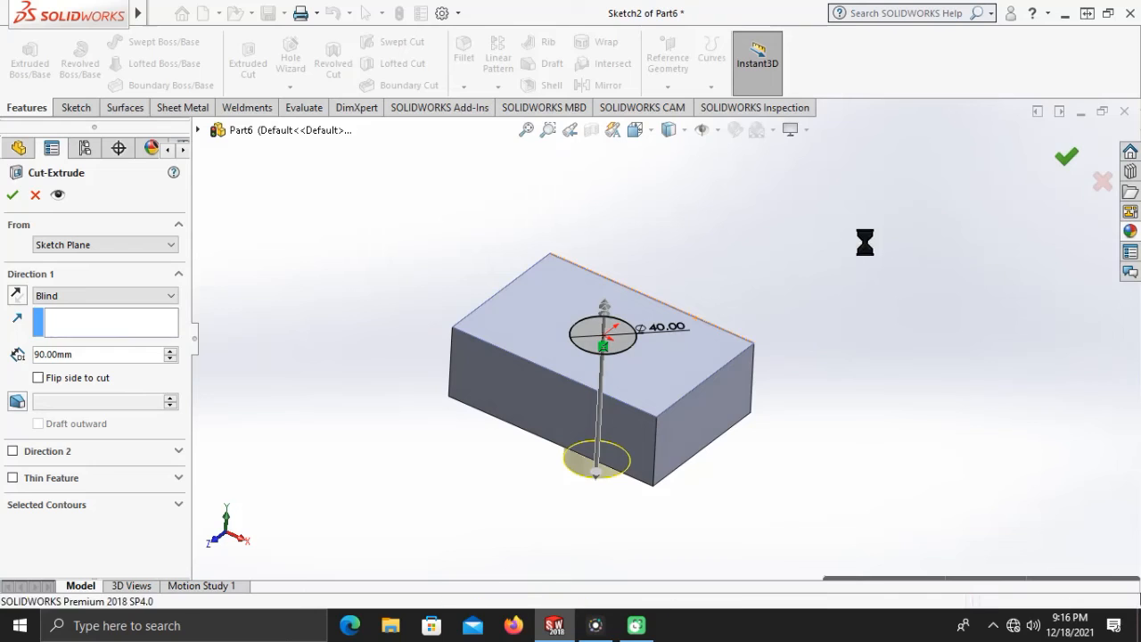
Step: Shell the block with a 2 mm wall thickness, removing its top face
middle_drag(814, 298, 840, 425)
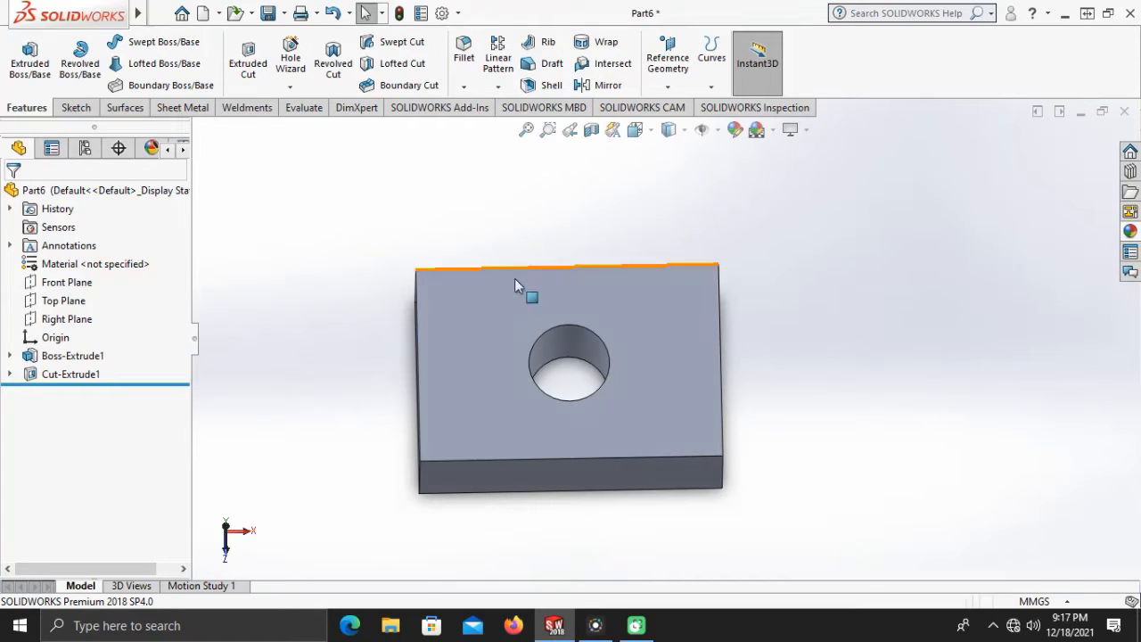
click(509, 336)
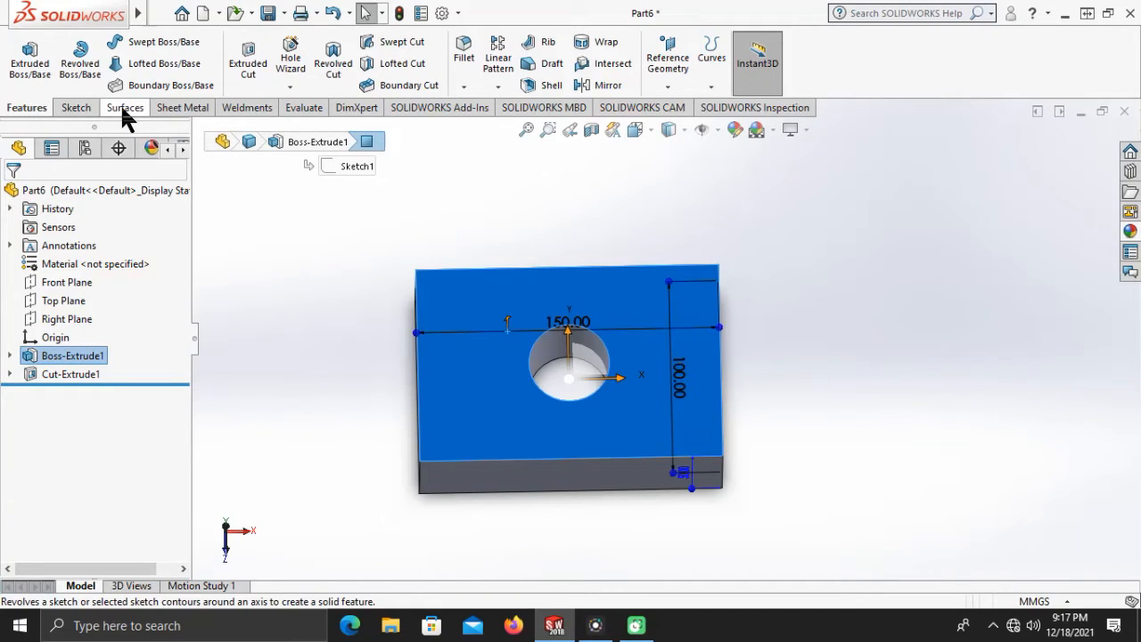
click(544, 87)
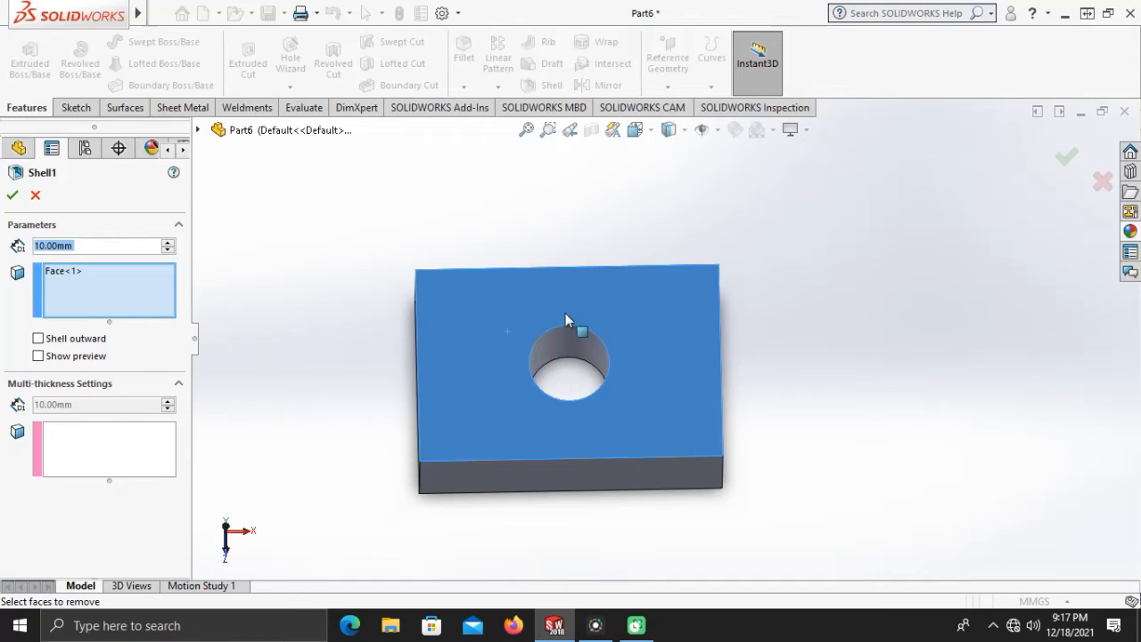
click(87, 246)
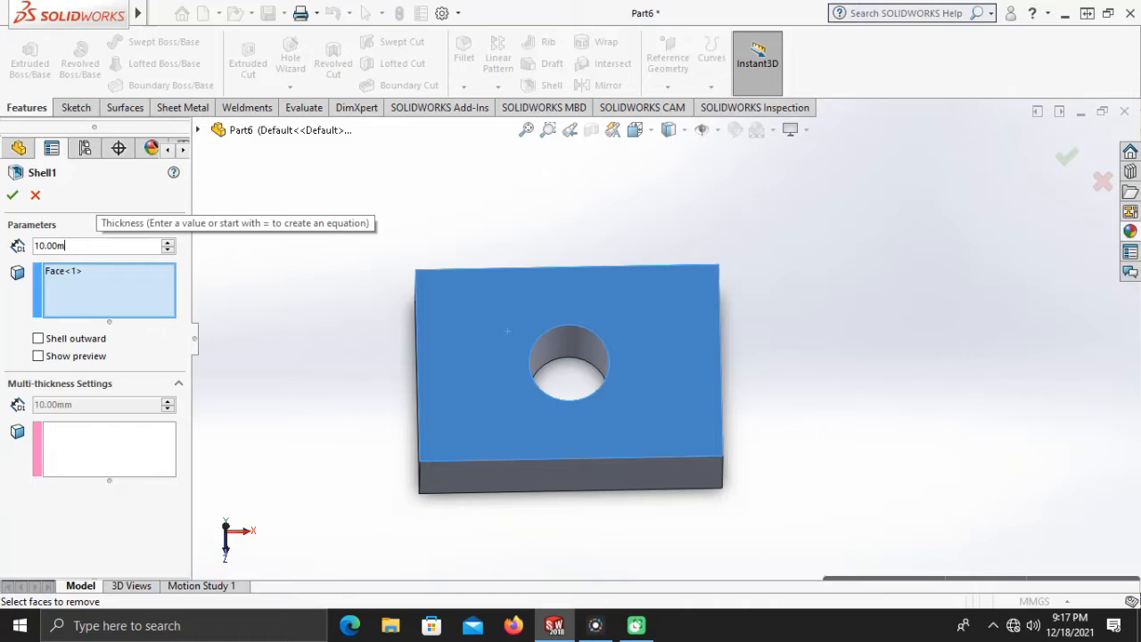
key(BackSpace)
key(BackSpace)
key(BackSpace)
key(BackSpace)
key(BackSpace)
key(BackSpace)
key(BackSpace)
text(2)
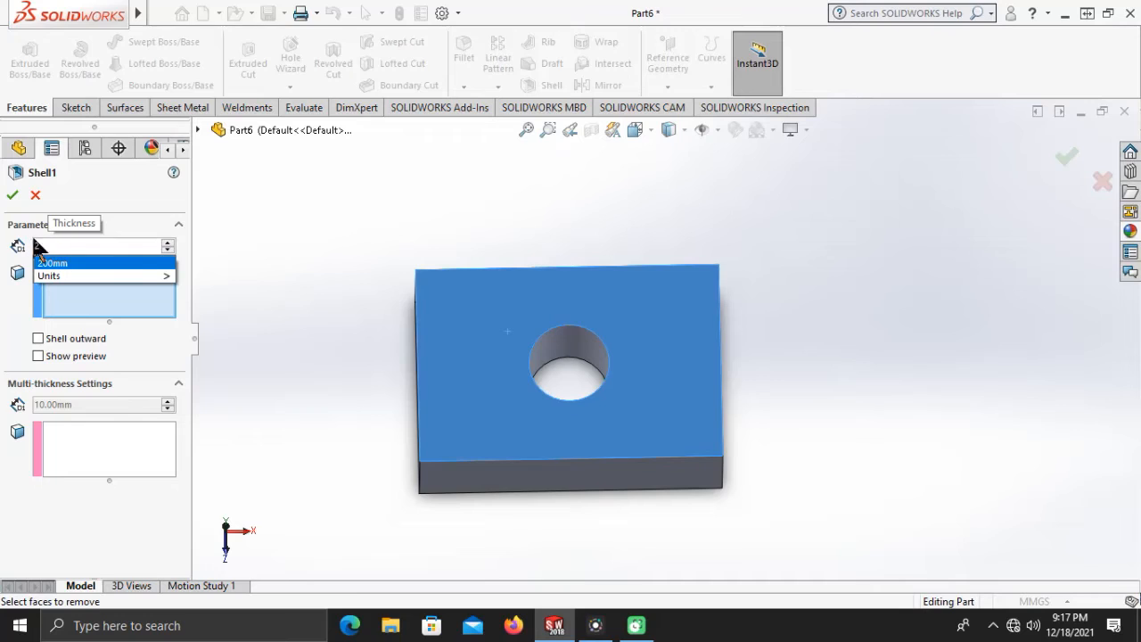
click(13, 198)
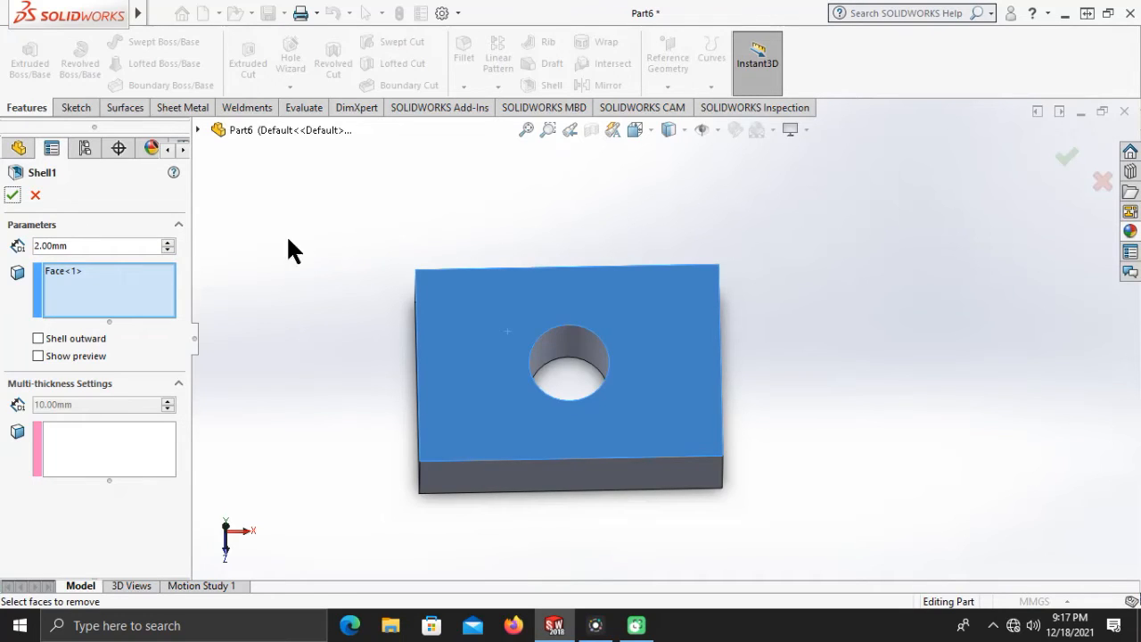
click(13, 196)
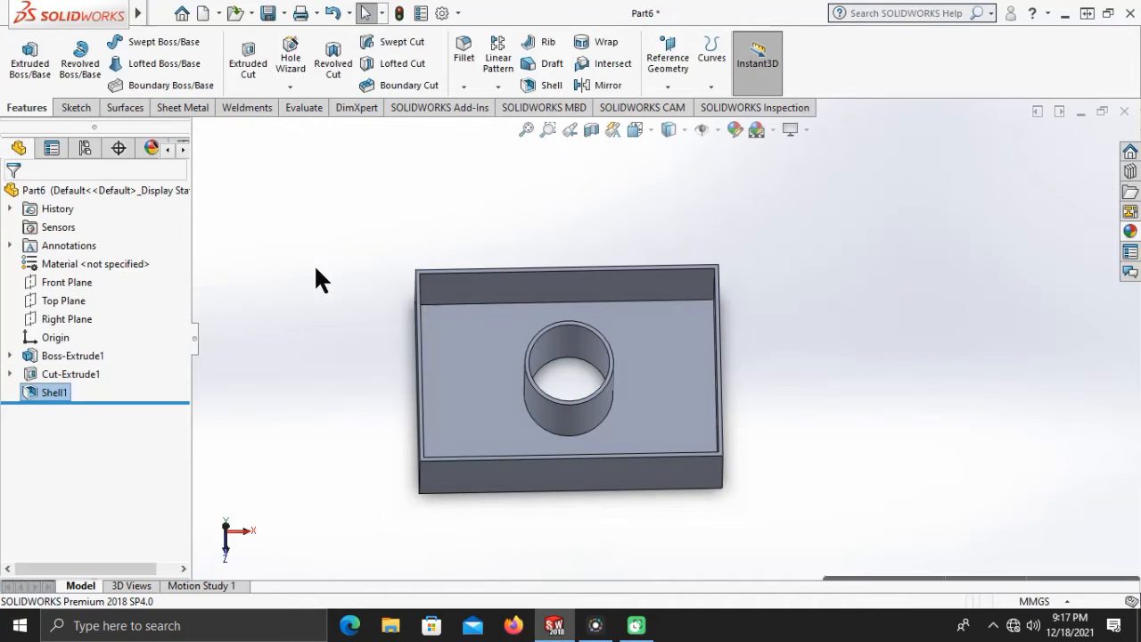
Step: Fillet the four outer edges of the block's bottom face with a 1 mm radius
mouse_move(407, 348)
middle_down()
mouse_move(428, 339)
mouse_move(424, 318)
mouse_move(466, 250)
mouse_move(664, 273)
mouse_move(670, 230)
mouse_move(532, 339)
mouse_move(453, 270)
mouse_move(436, 341)
mouse_move(419, 356)
middle_up()
scroll(620, 398, down, 3)
middle_drag(619, 397, 609, 224)
scroll(642, 326, up, 4)
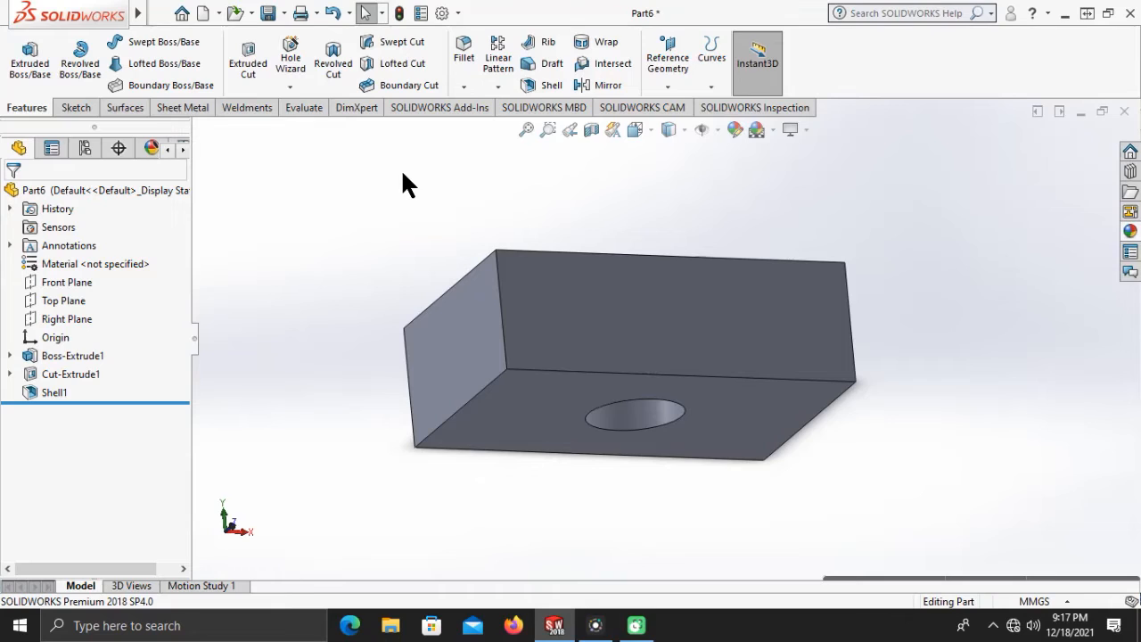
click(463, 85)
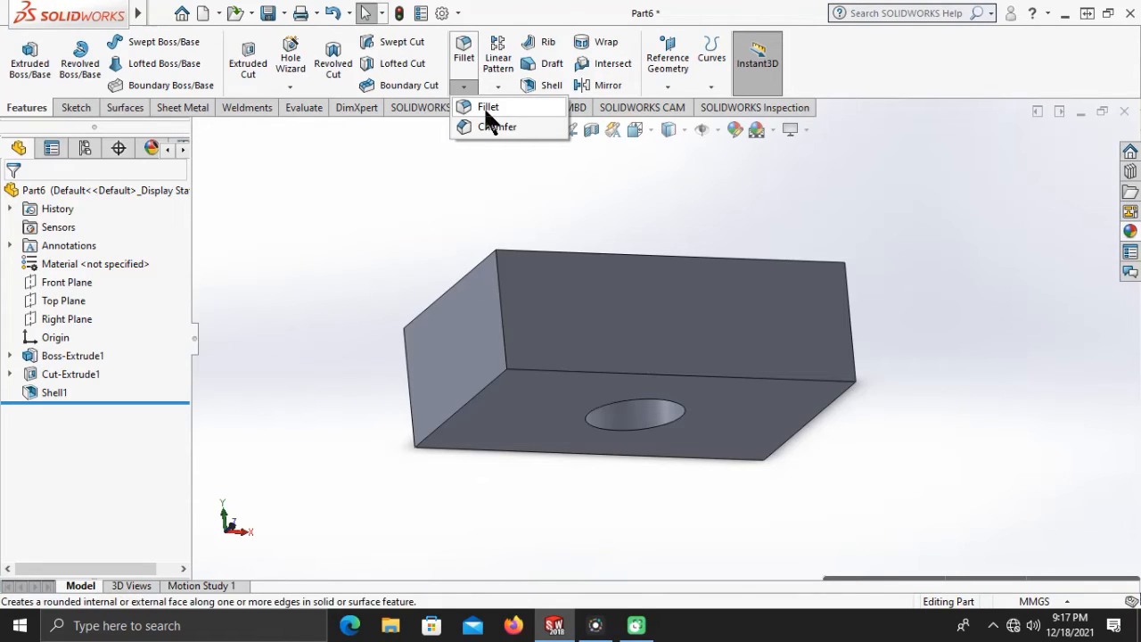
click(487, 109)
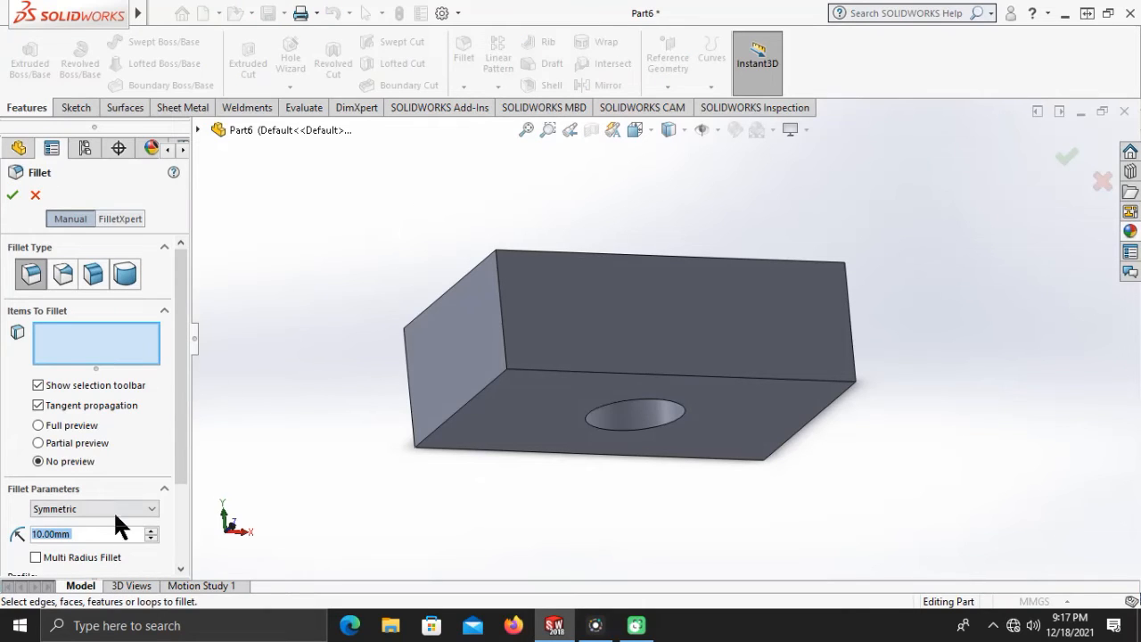
text(1)
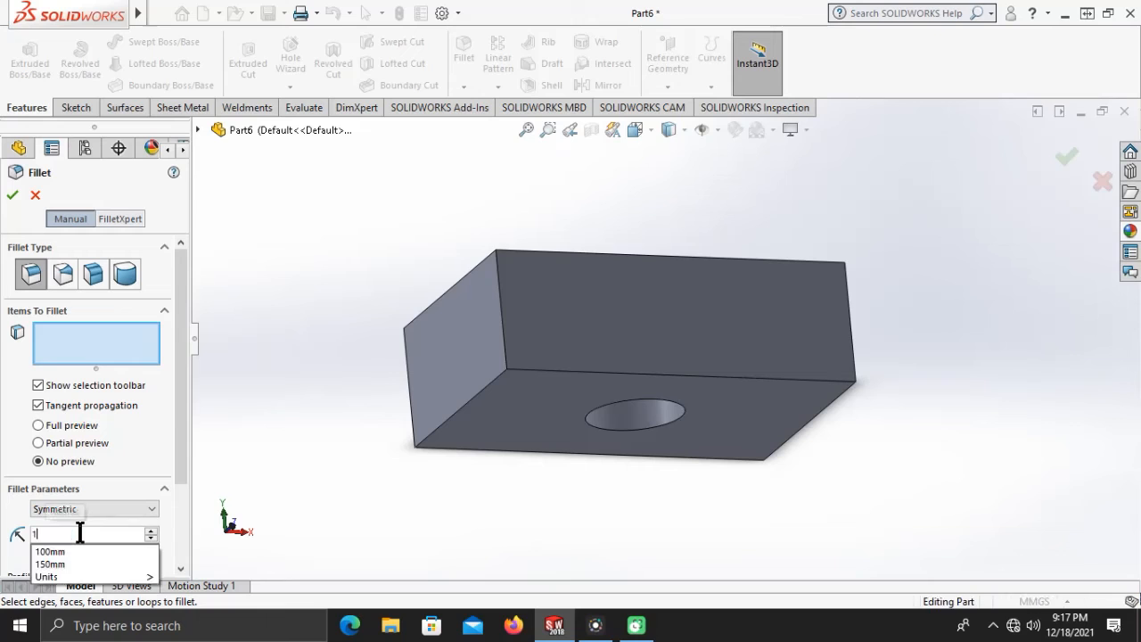
click(455, 415)
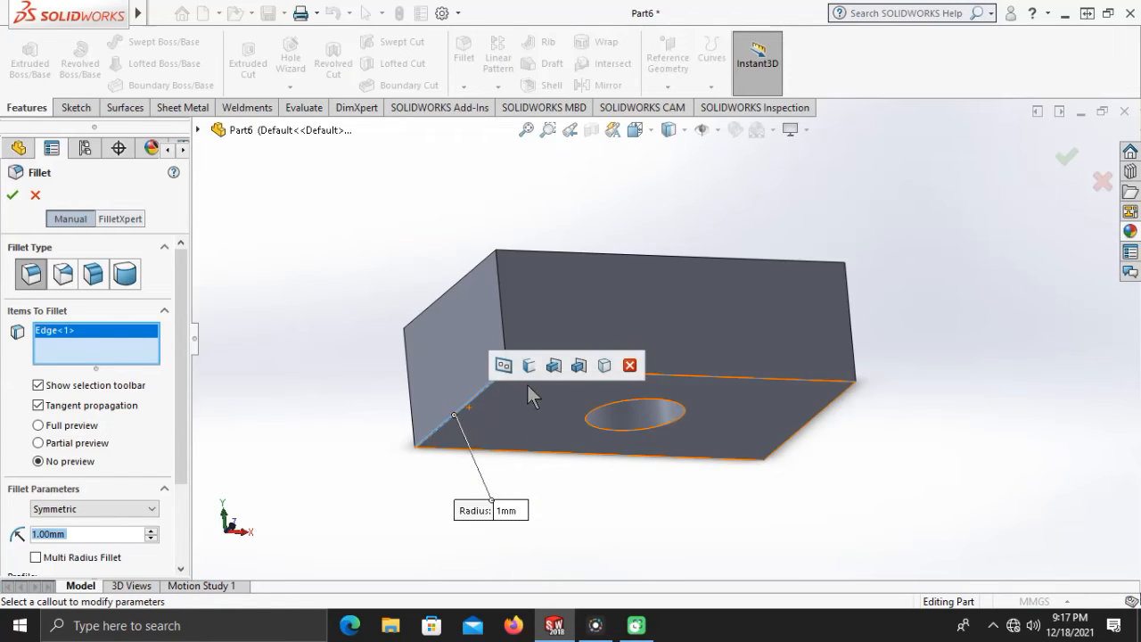
click(698, 375)
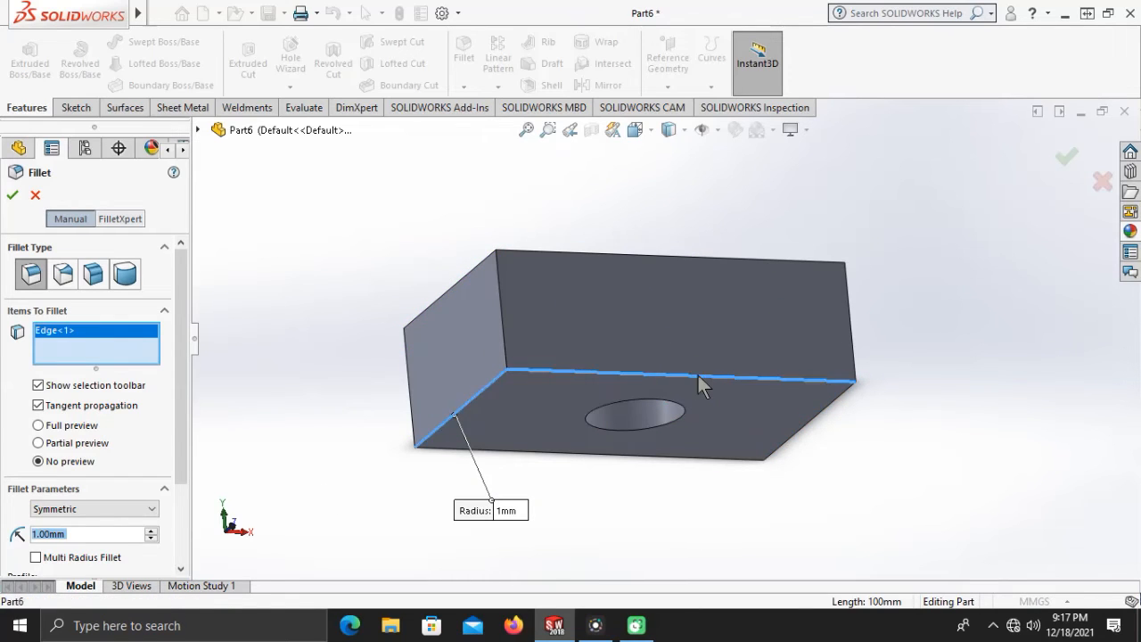
click(704, 457)
click(777, 445)
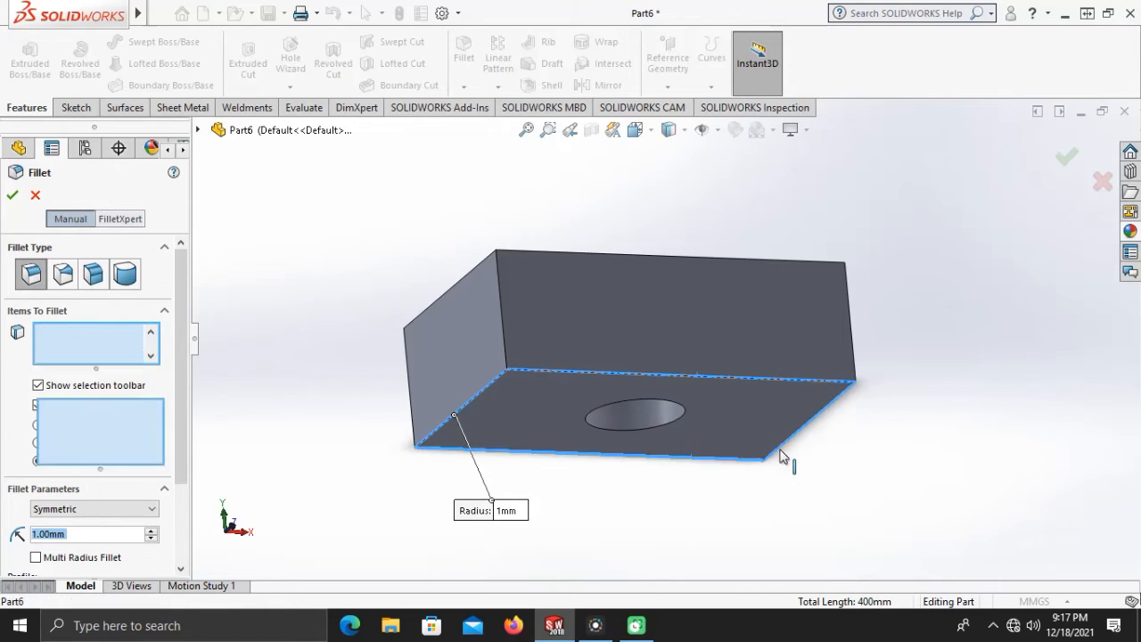
middle_drag(916, 298, 698, 461)
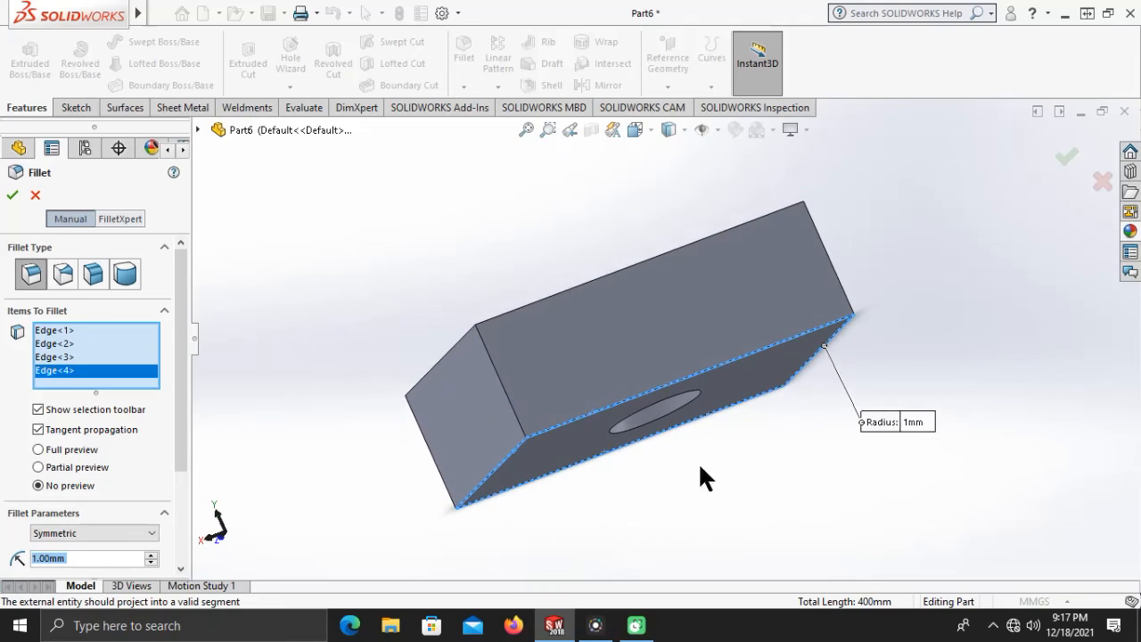
click(1066, 159)
Step: Examine the bottom fillet's profile at a lower corner of the block in the Front view
middle_drag(867, 372, 718, 287)
scroll(678, 296, down, 4)
scroll(708, 272, up, 2)
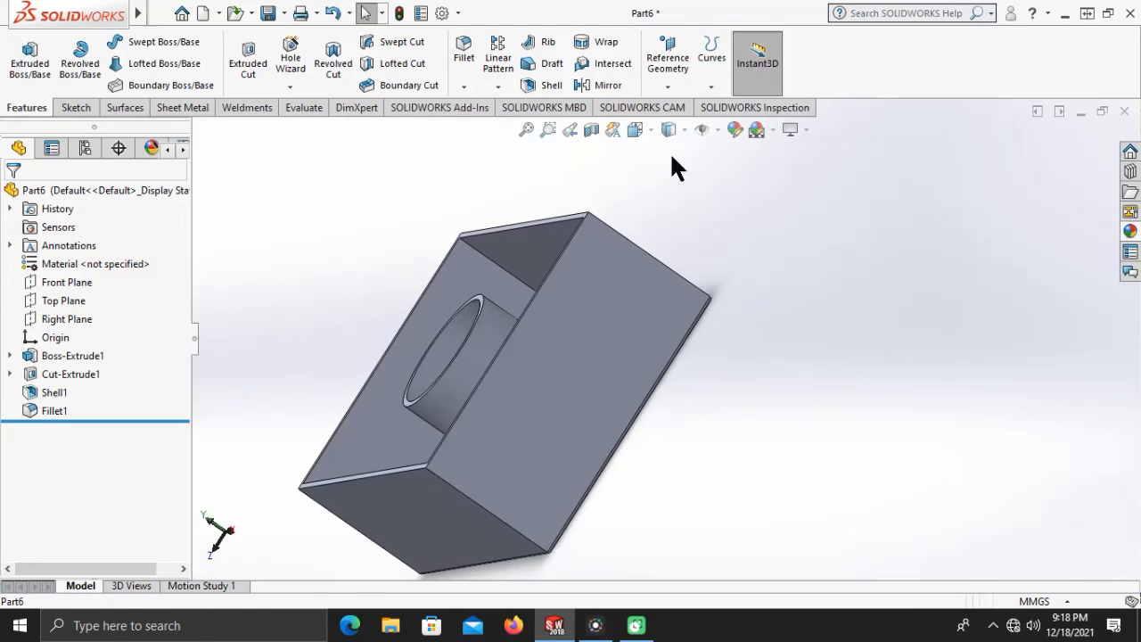
click(636, 130)
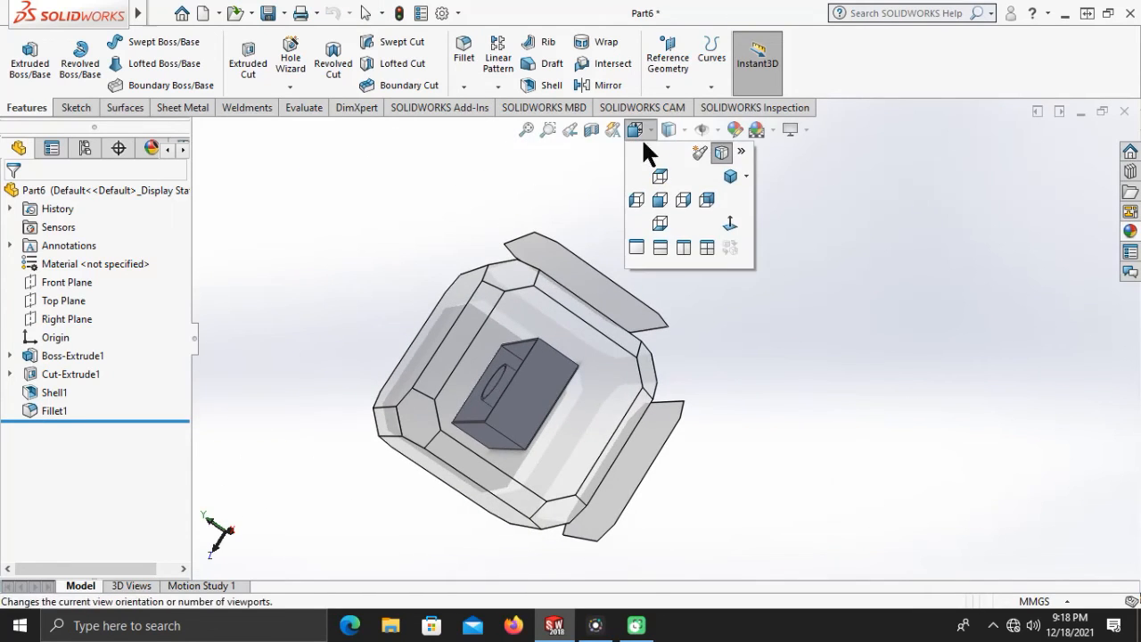
click(658, 198)
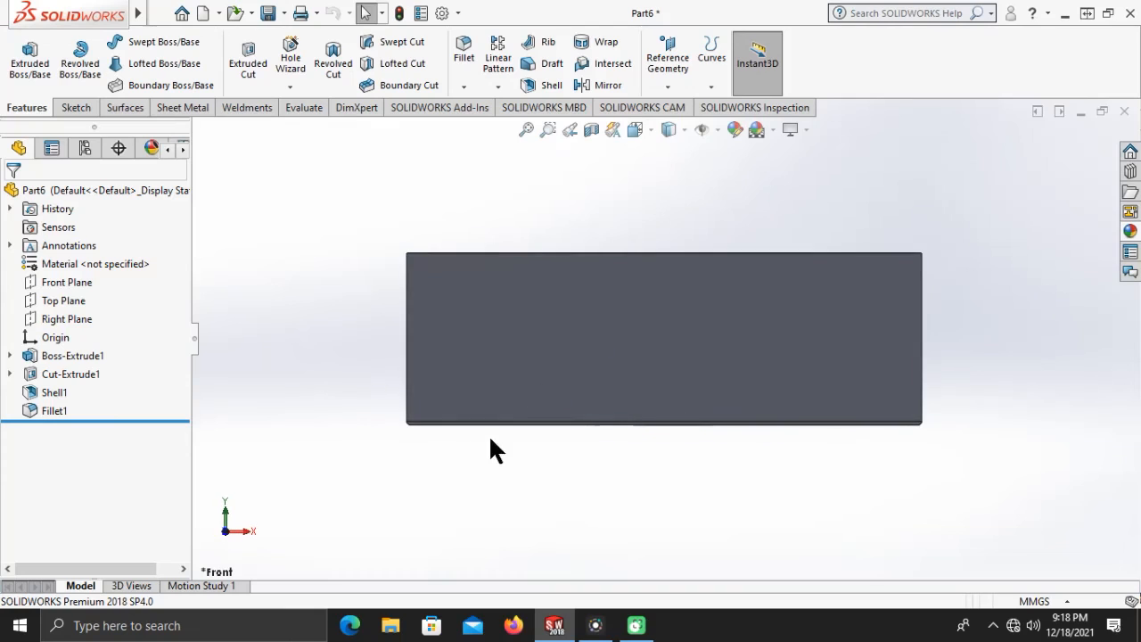
scroll(443, 440, down, 5)
scroll(446, 375, up, 1)
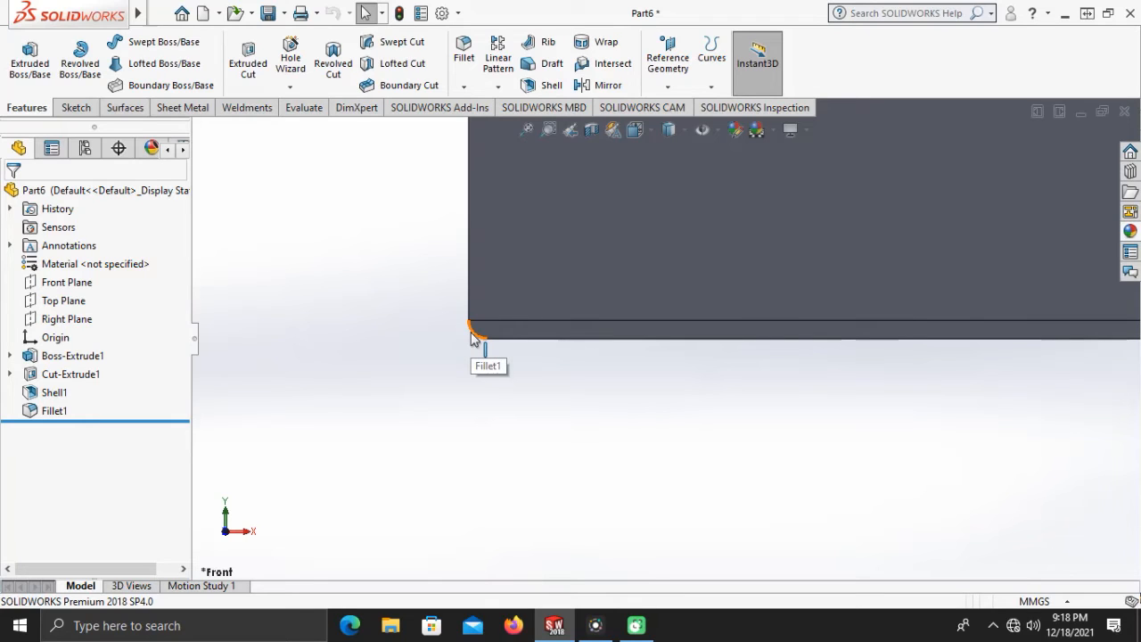
scroll(499, 347, up, 5)
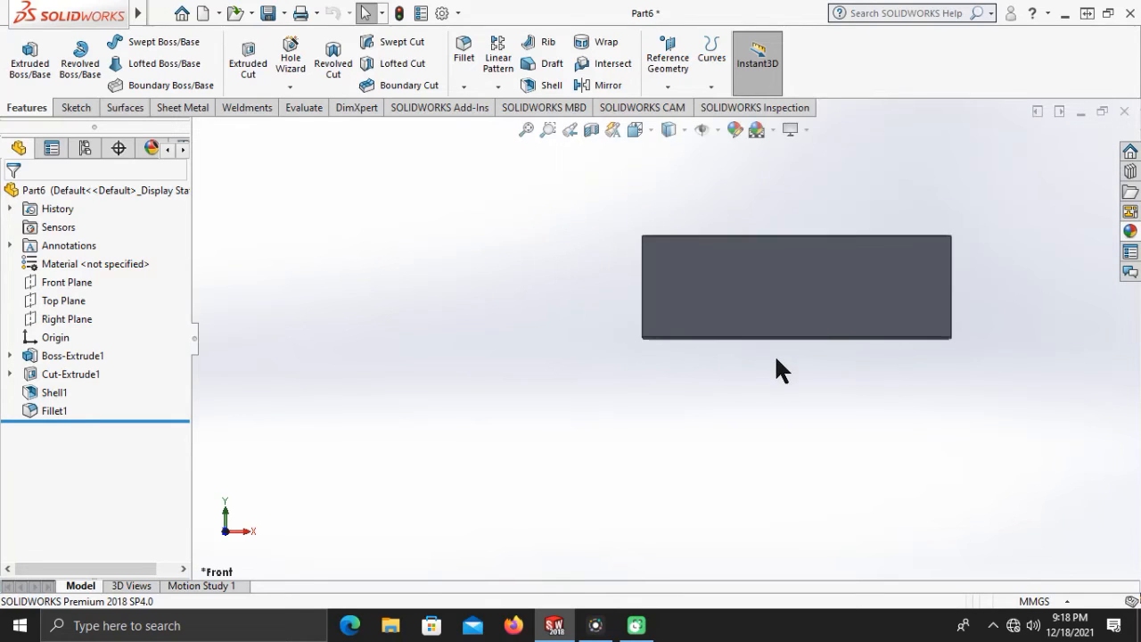
Step: Inspect the rounded bottom corner from the block's side, selecting the fillet's arc edge and clearing the selection
middle_drag(841, 352, 677, 357)
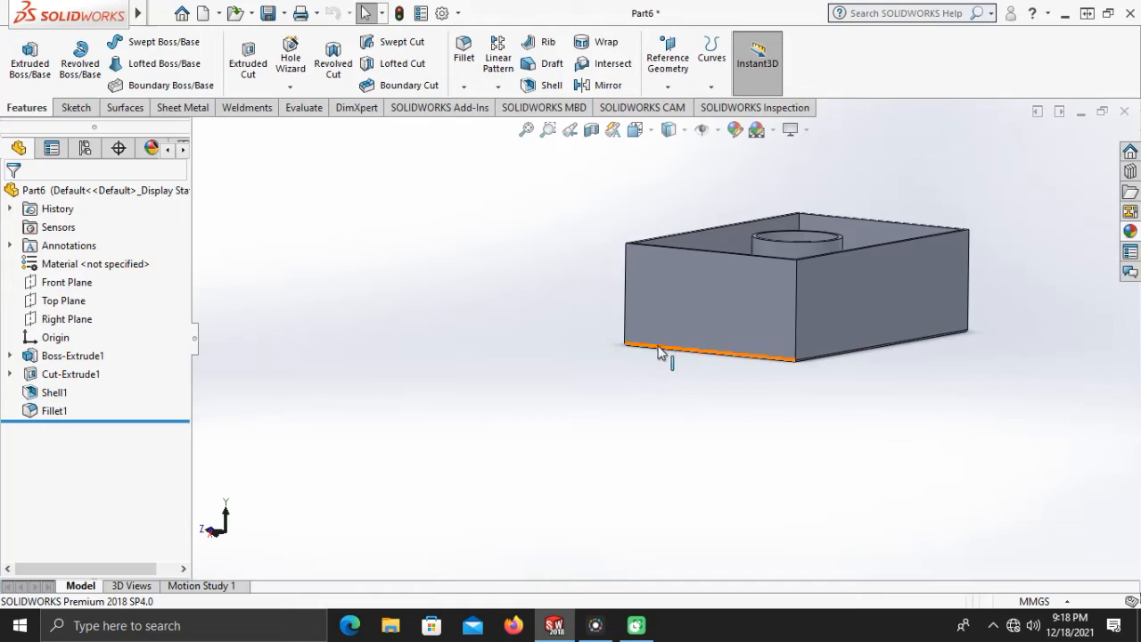
scroll(624, 352, down, 5)
scroll(576, 346, down, 4)
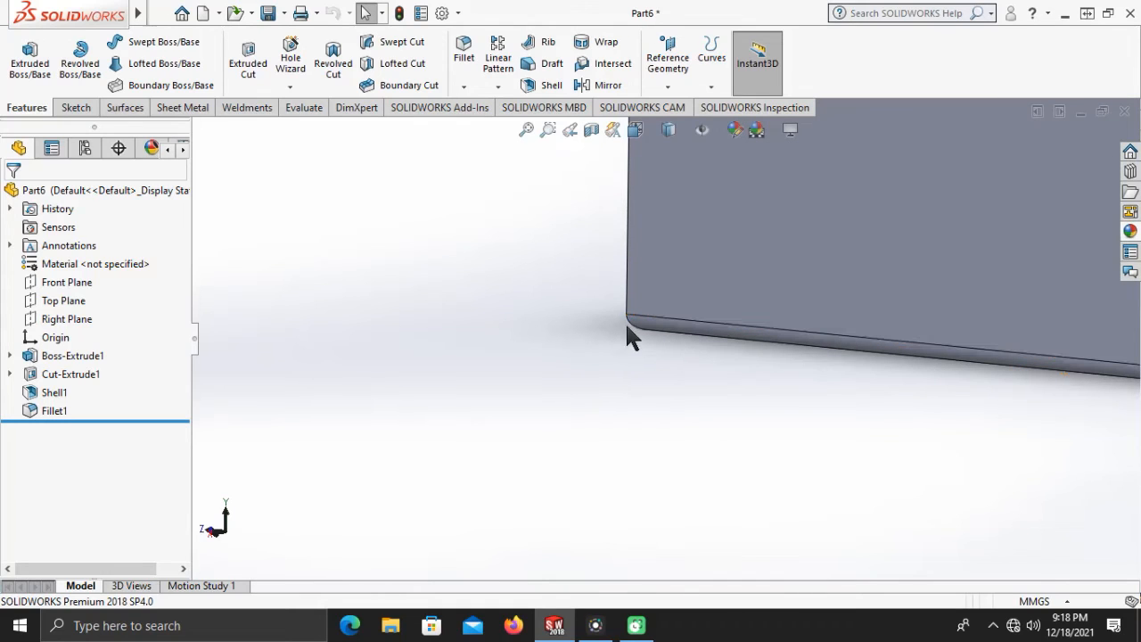
click(630, 322)
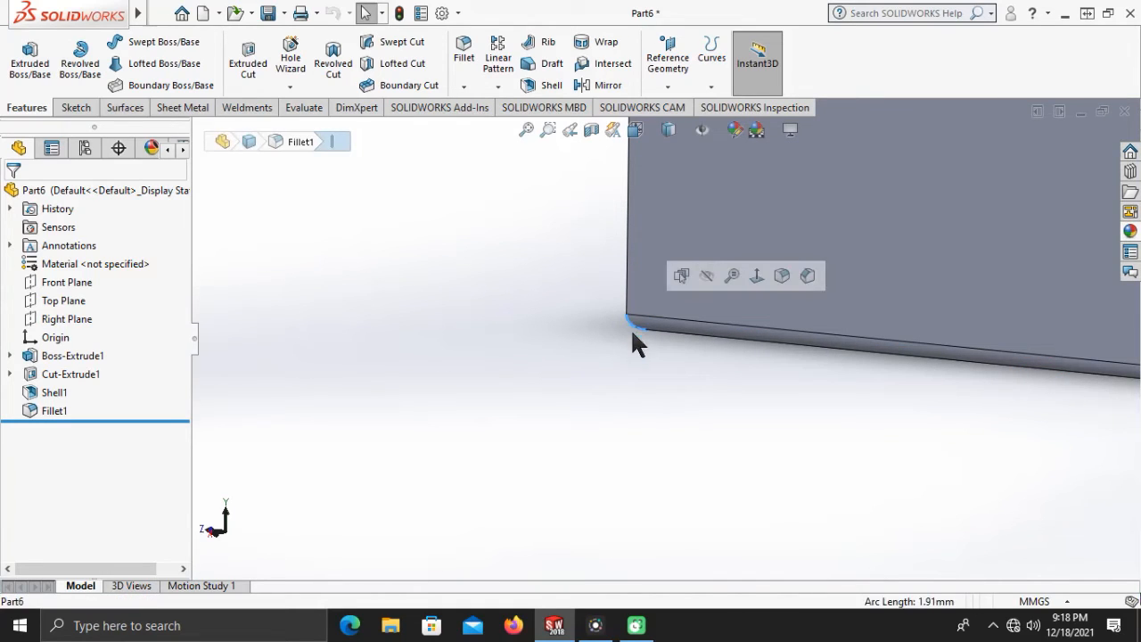
click(623, 347)
scroll(546, 352, up, 5)
scroll(546, 355, up, 5)
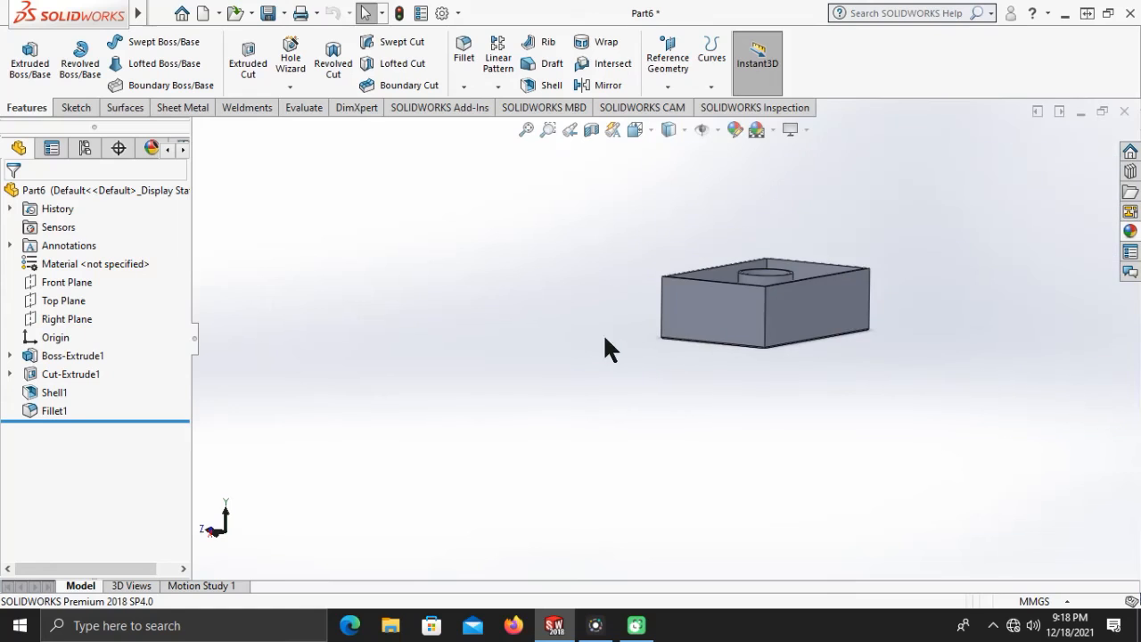
scroll(889, 267, down, 3)
middle_drag(860, 293, 734, 344)
scroll(769, 323, down, 2)
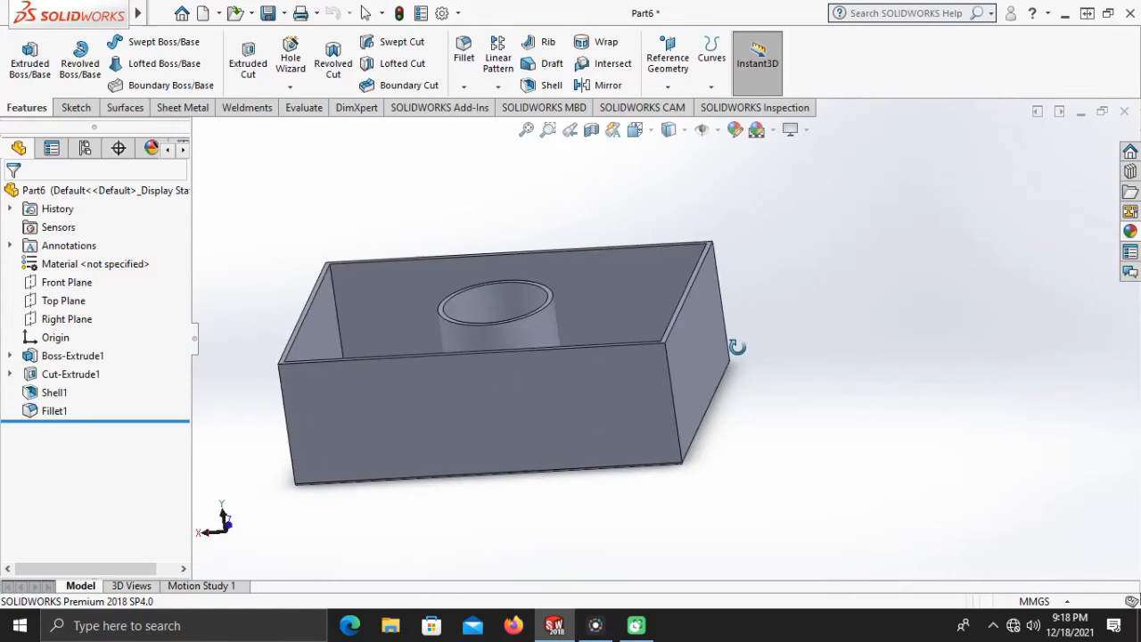
scroll(734, 343, up, 5)
scroll(588, 300, down, 3)
scroll(600, 298, up, 1)
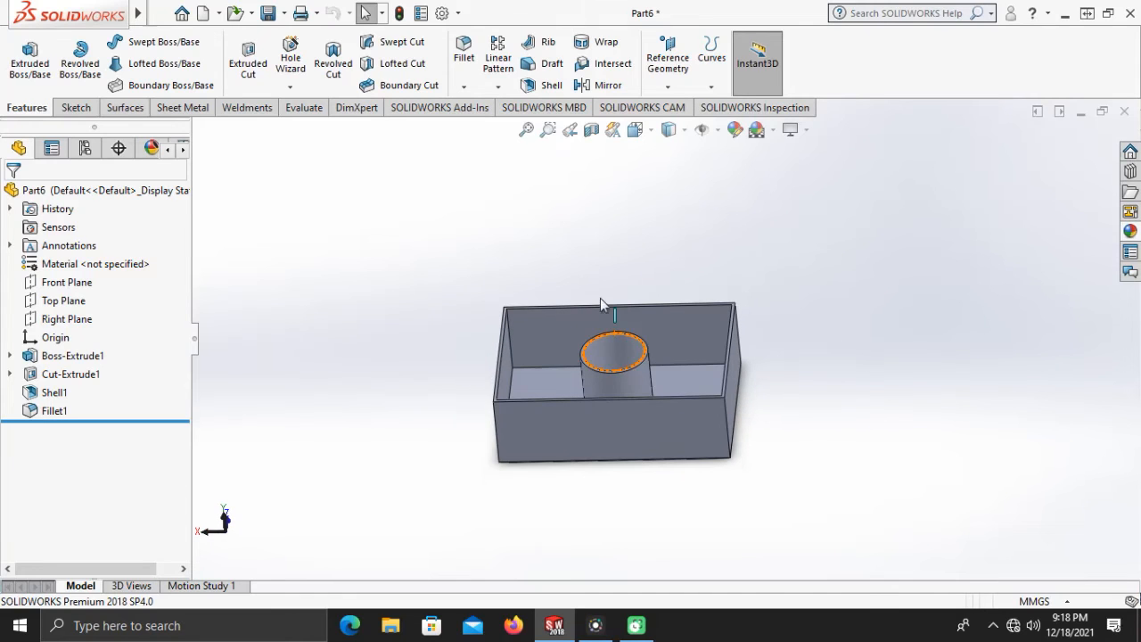
click(629, 129)
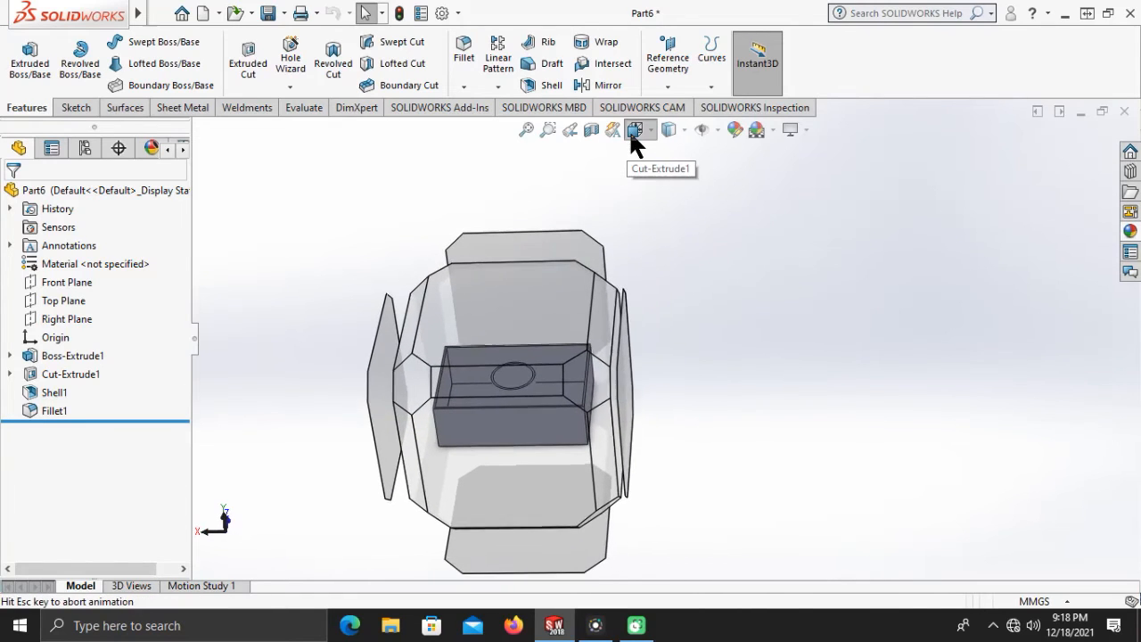
click(702, 129)
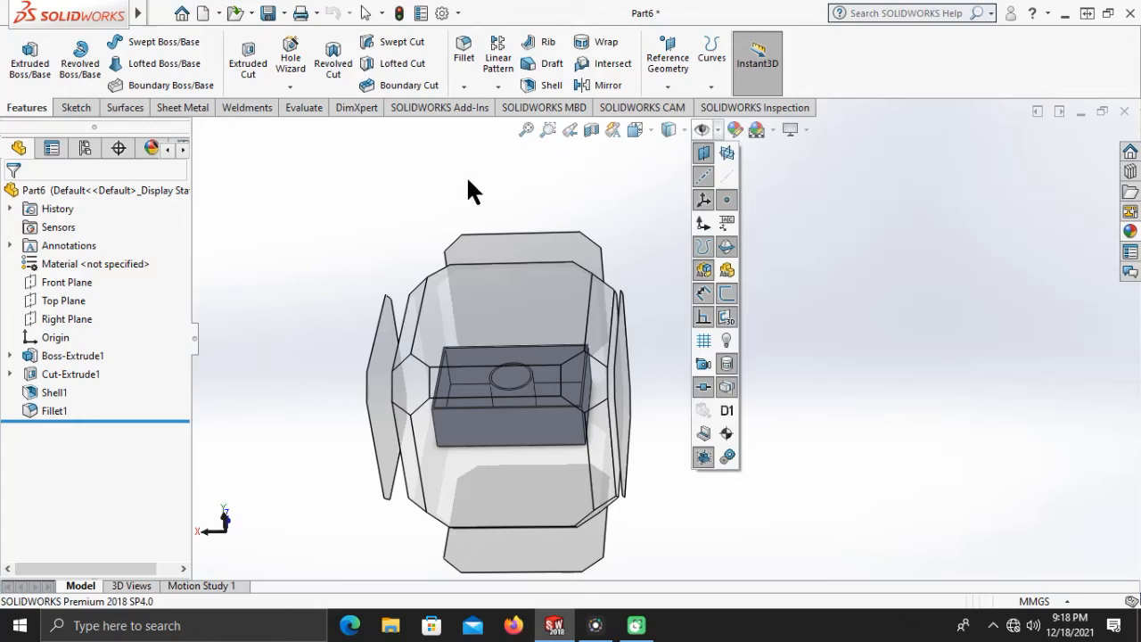
Step: Assign Cast Alloy Steel as the part's material
click(104, 258)
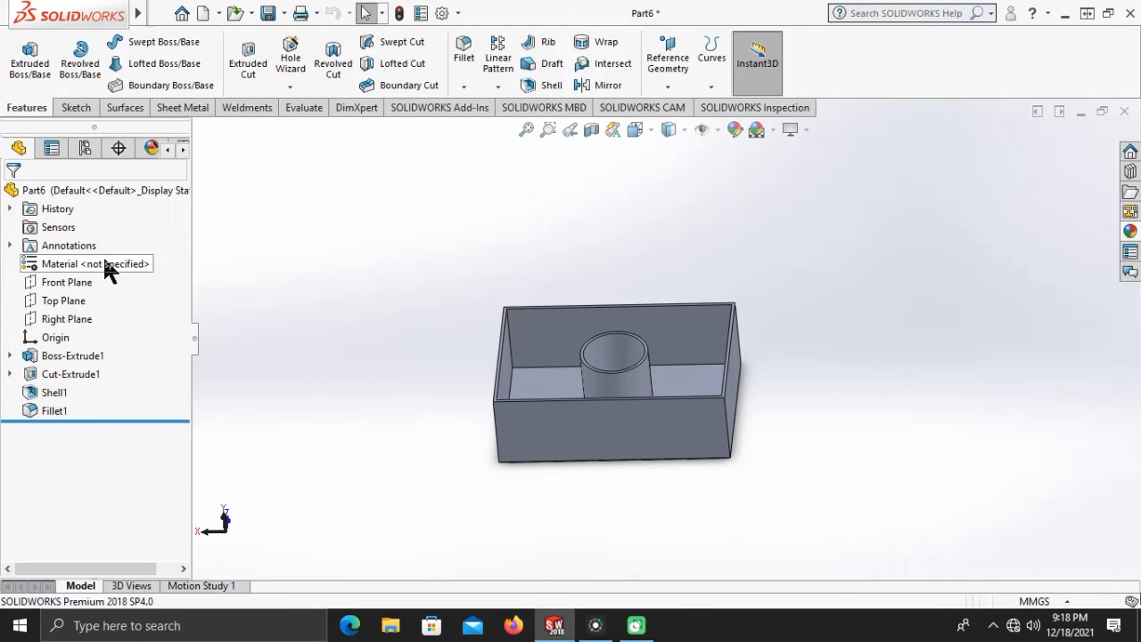
right_click(104, 262)
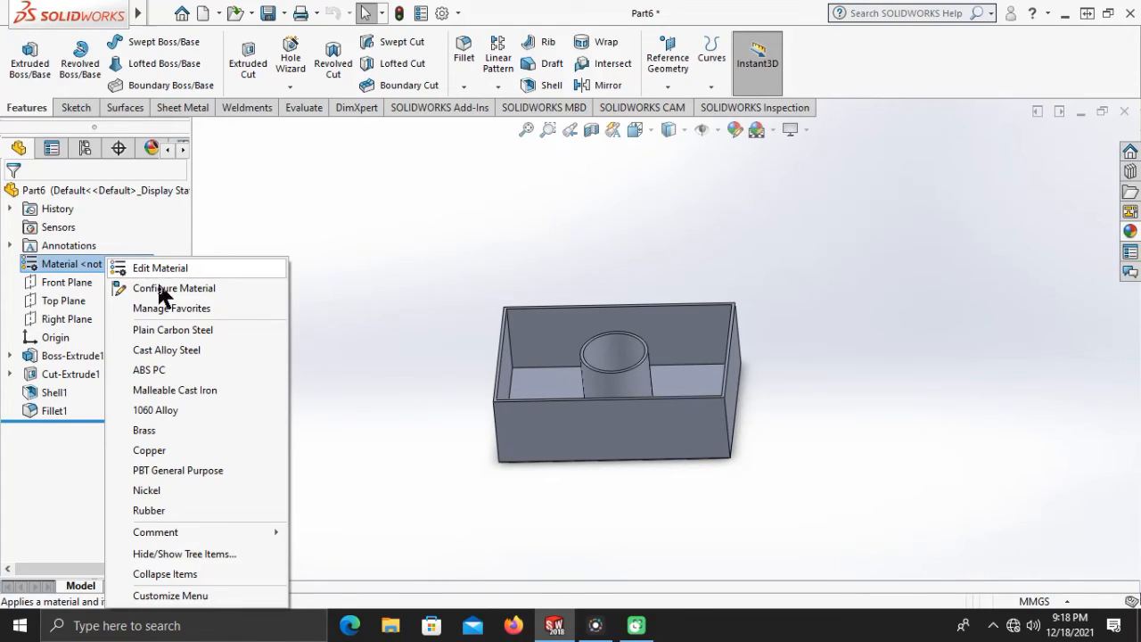
click(188, 347)
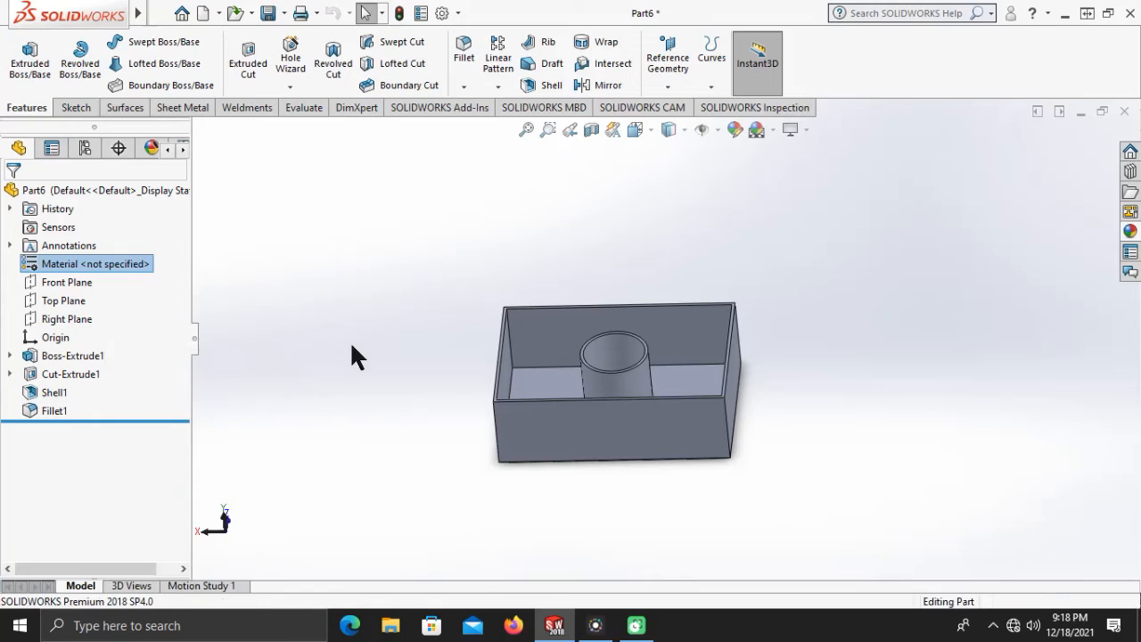
scroll(624, 468, down, 3)
middle_drag(635, 464, 742, 421)
scroll(742, 421, up, 2)
middle_drag(822, 336, 675, 353)
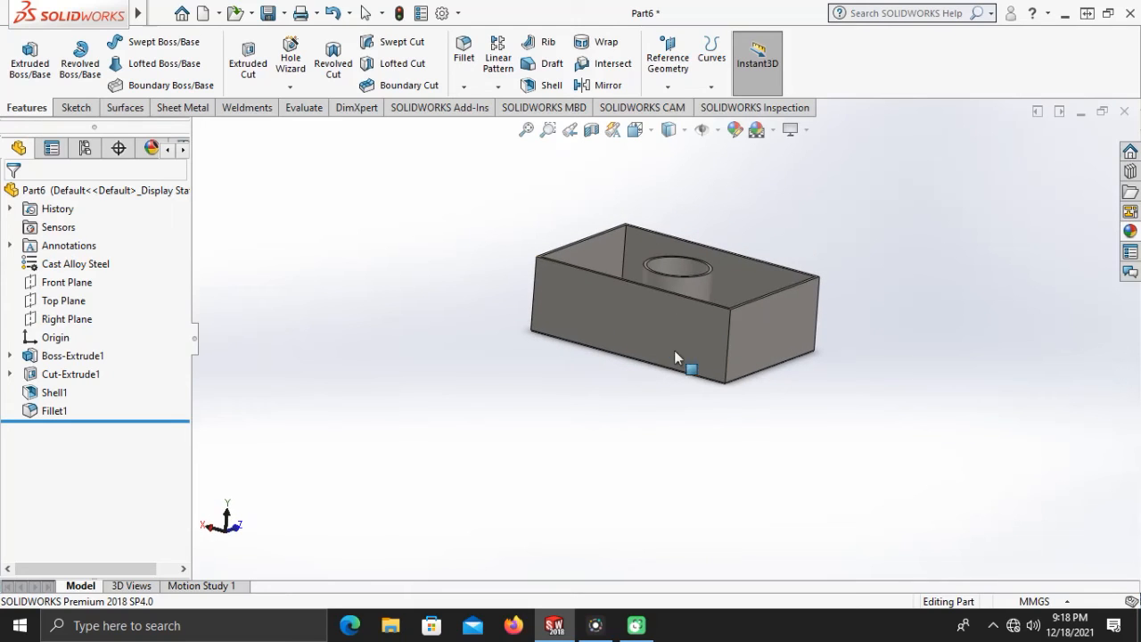
scroll(743, 289, down, 3)
click(609, 379)
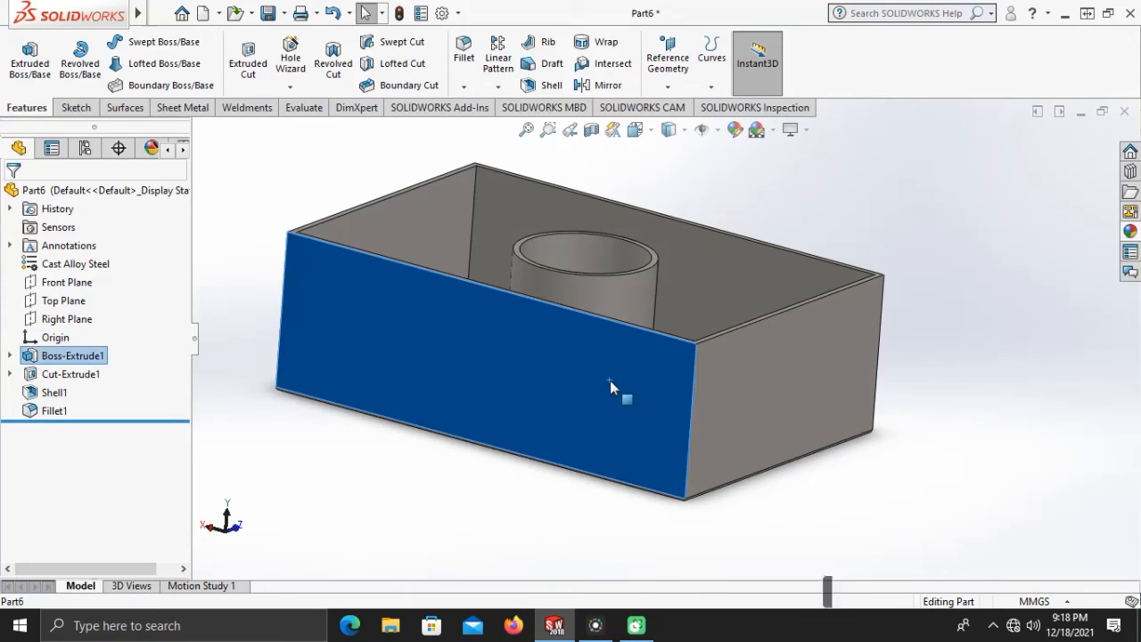
right_click(609, 380)
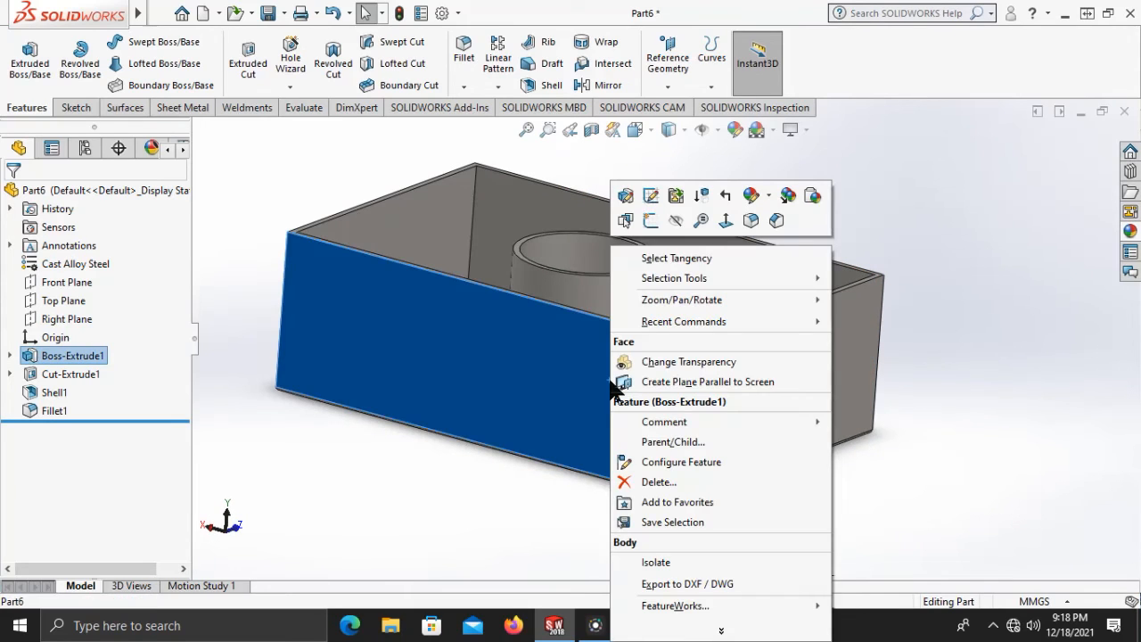
click(750, 198)
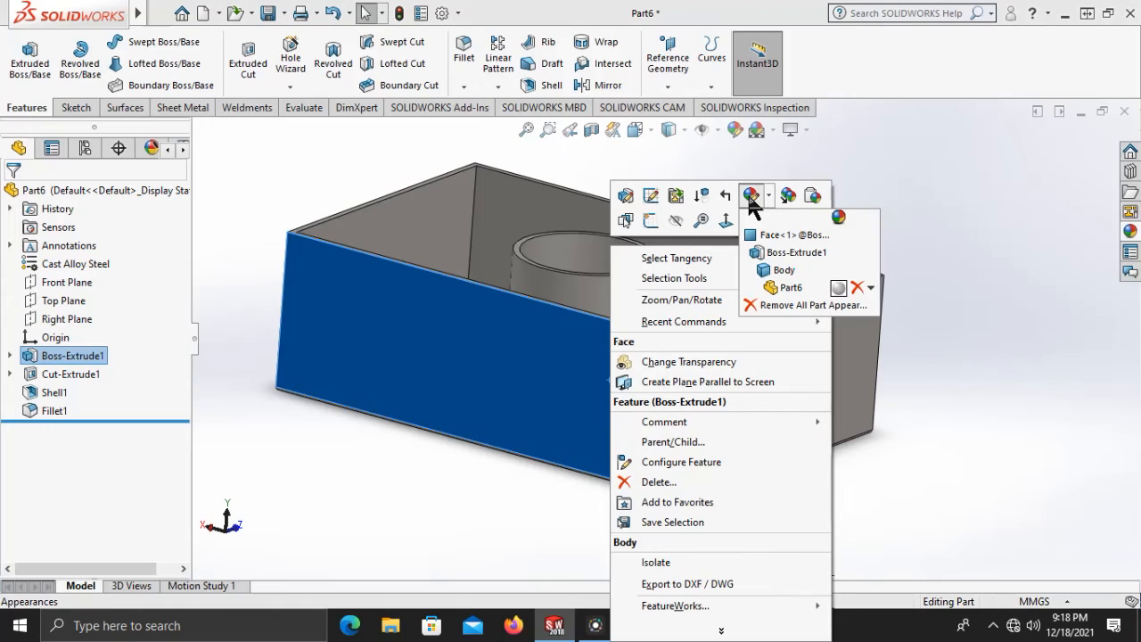
click(869, 288)
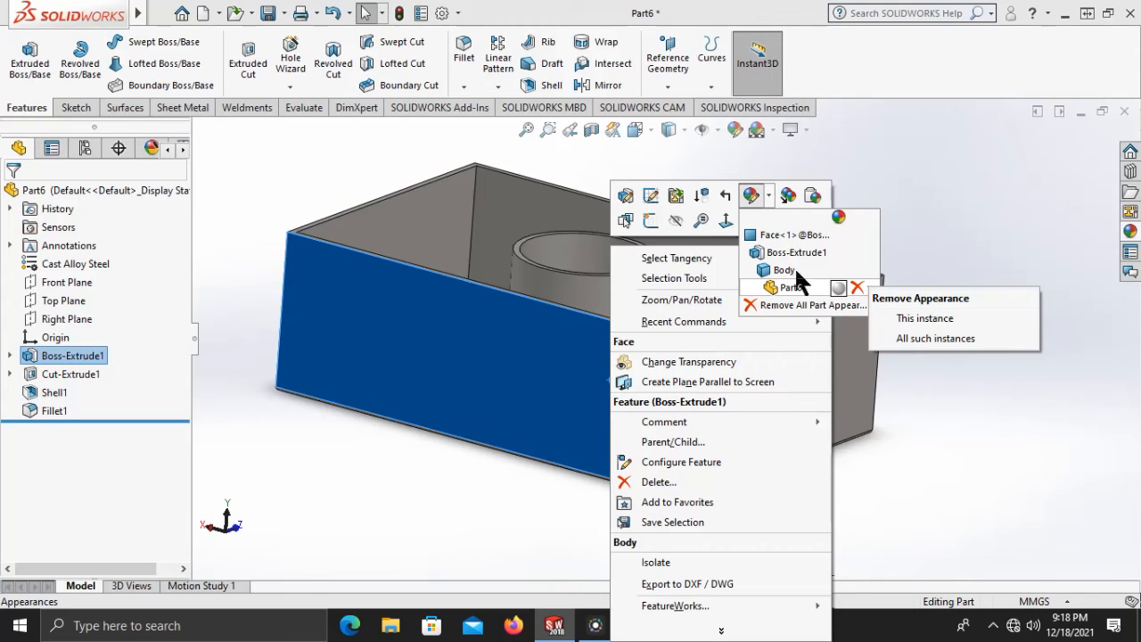
click(924, 408)
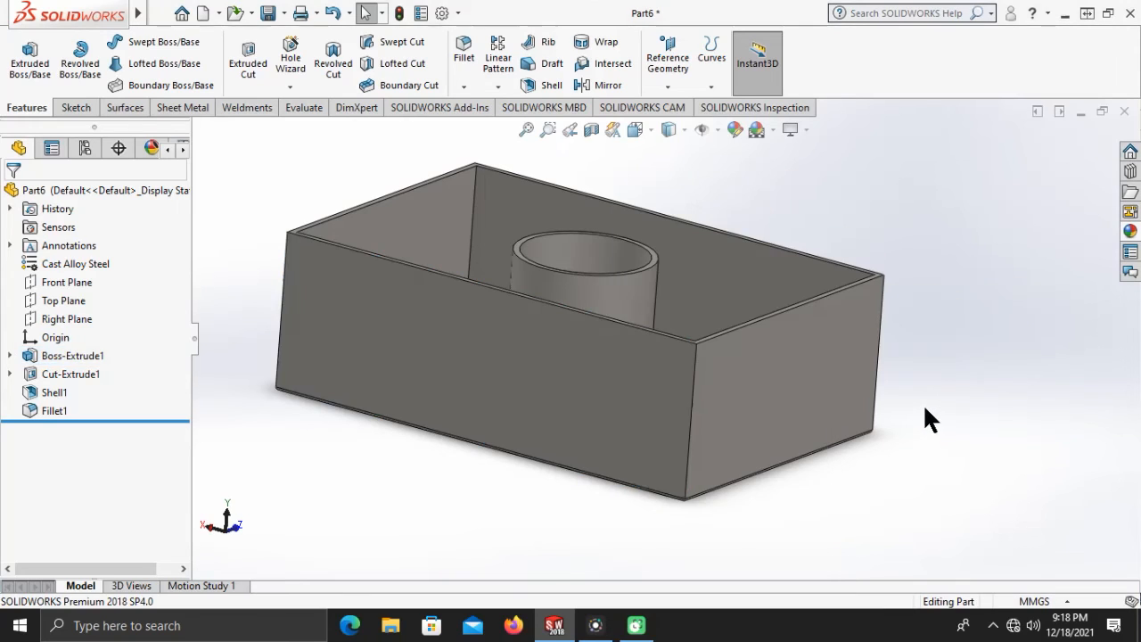
click(639, 384)
right_click(639, 383)
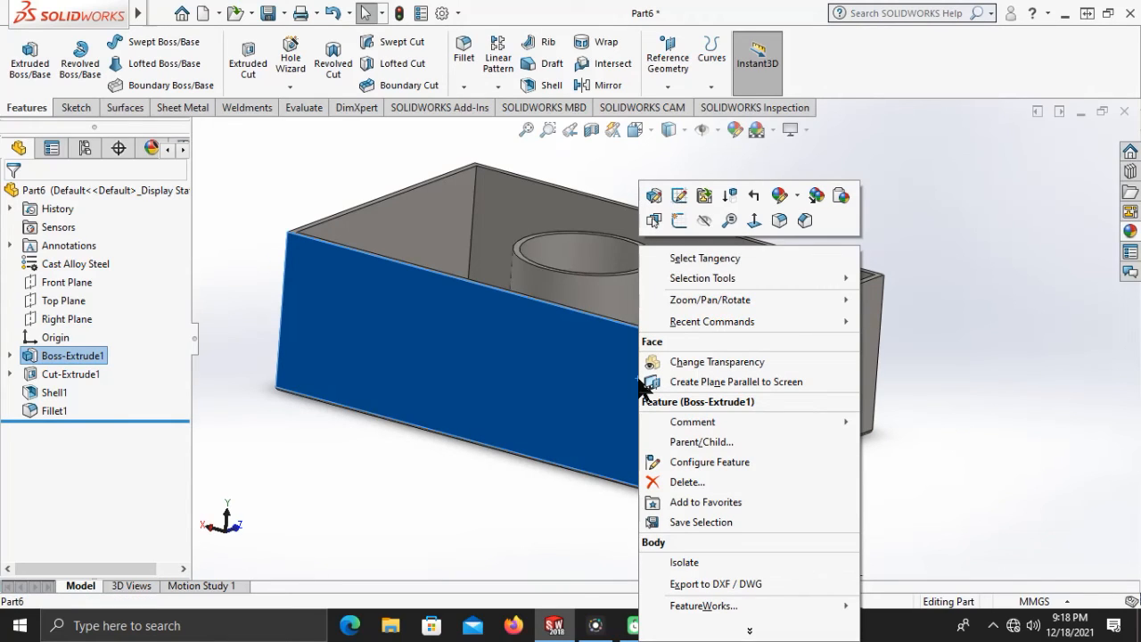
click(116, 190)
right_click(116, 189)
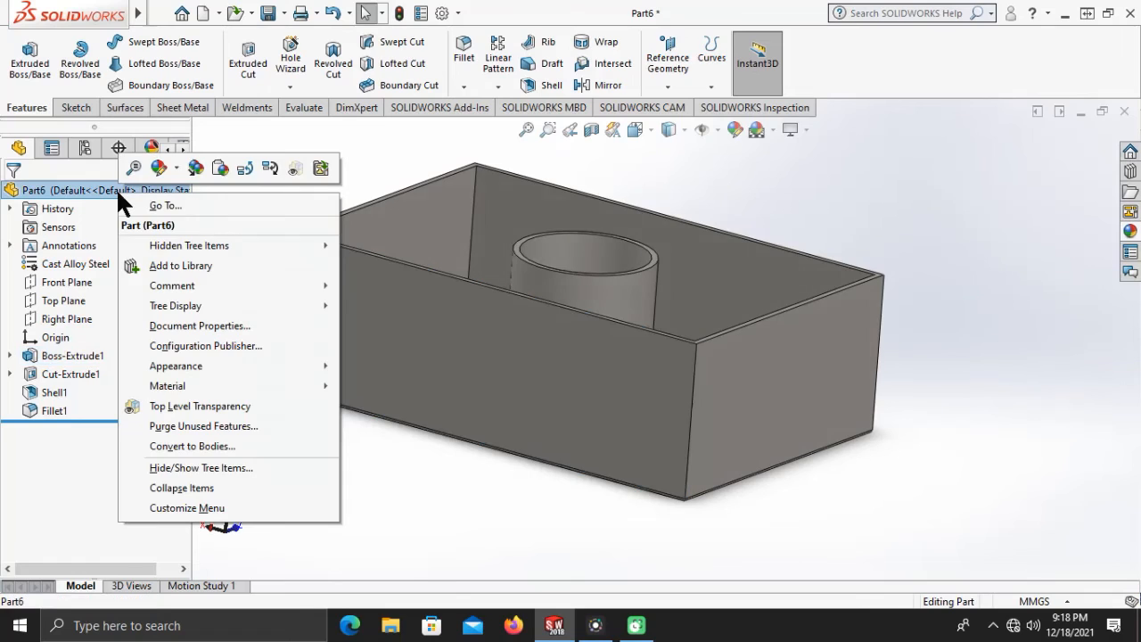
click(158, 167)
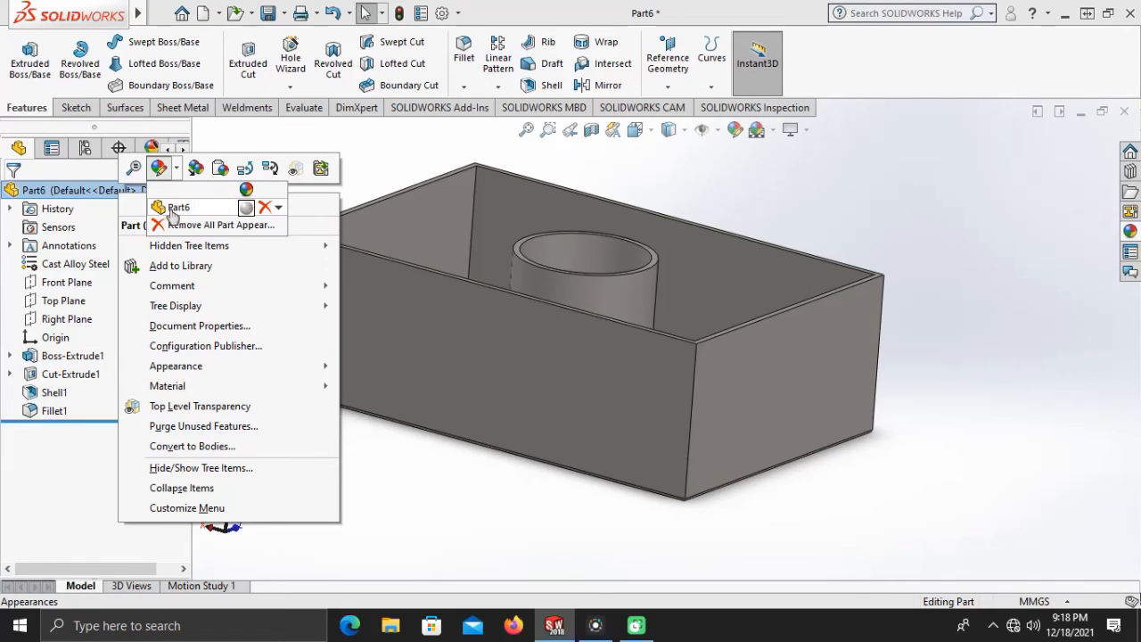
click(279, 207)
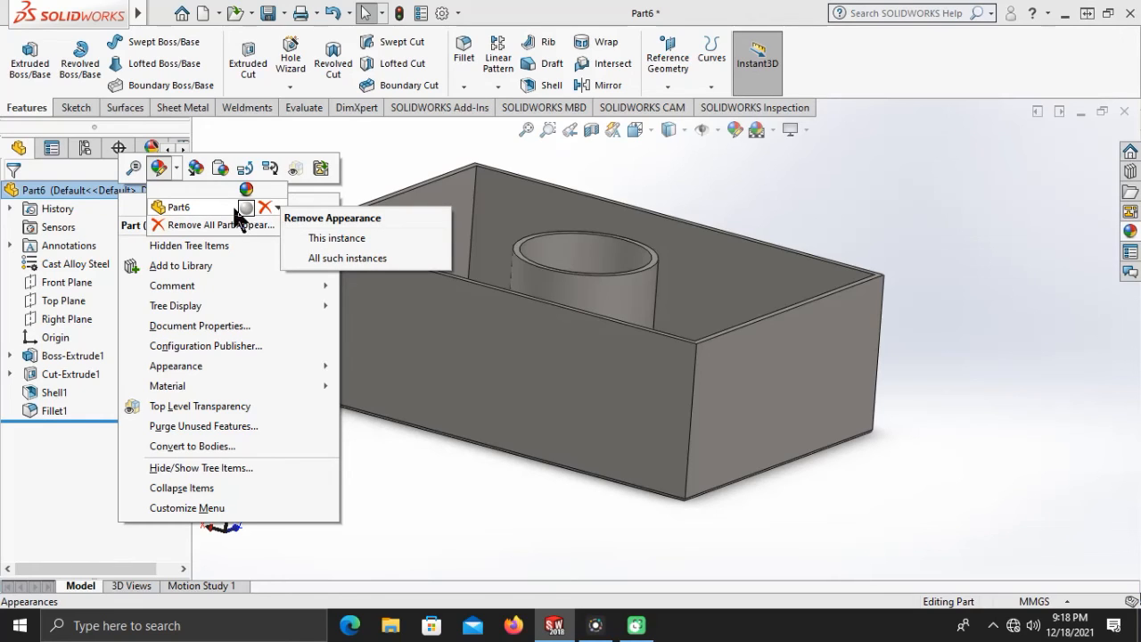
click(173, 205)
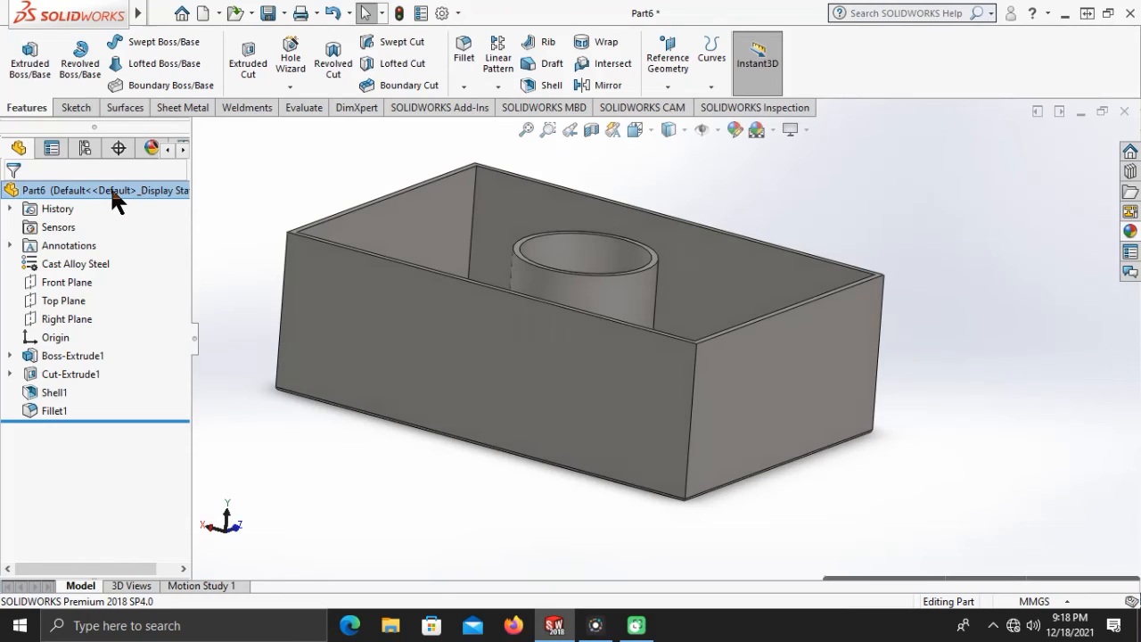
Step: Edit the whole part's appearance and set its color to light blue, RGB 128, 128, 255, from the standard swatches
right_click(111, 189)
click(152, 165)
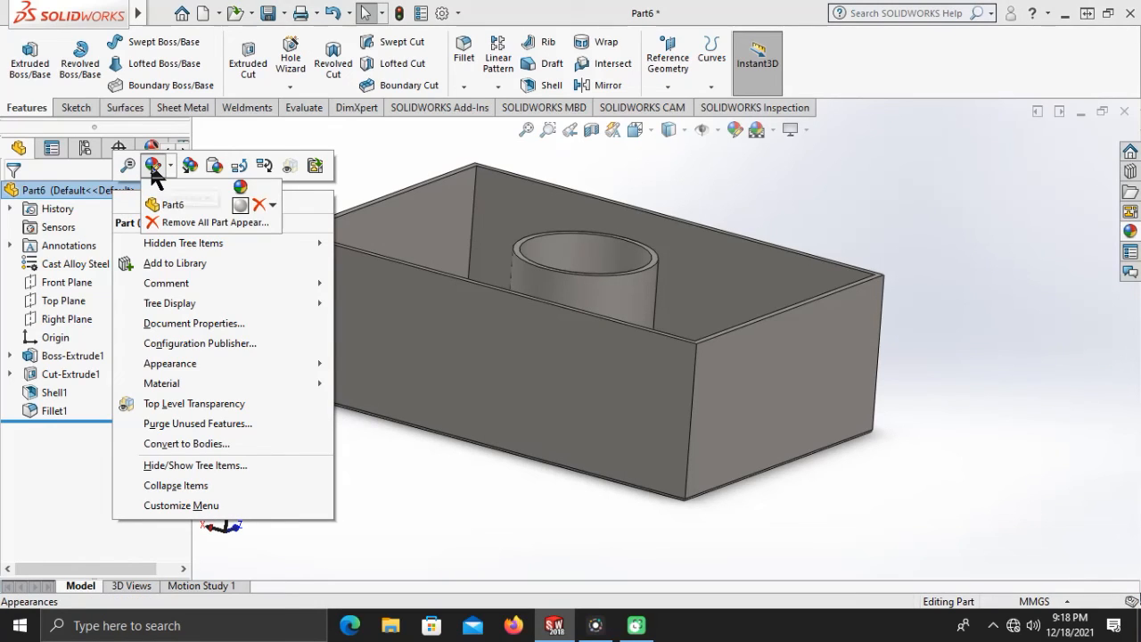
click(157, 201)
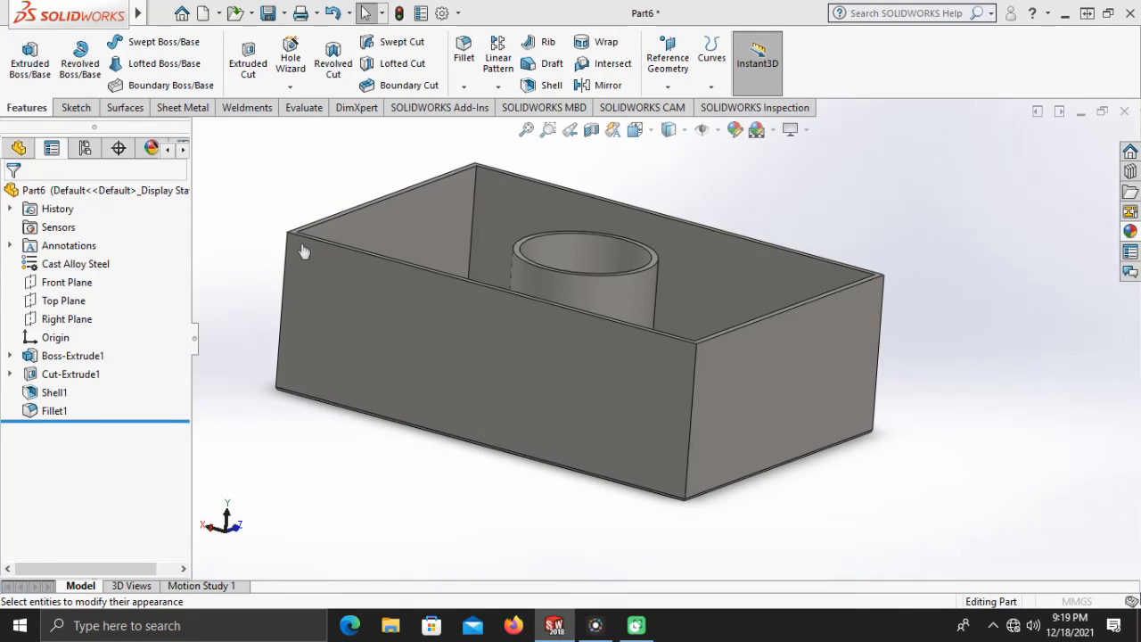
scroll(163, 464, down, 2)
scroll(163, 464, down, 3)
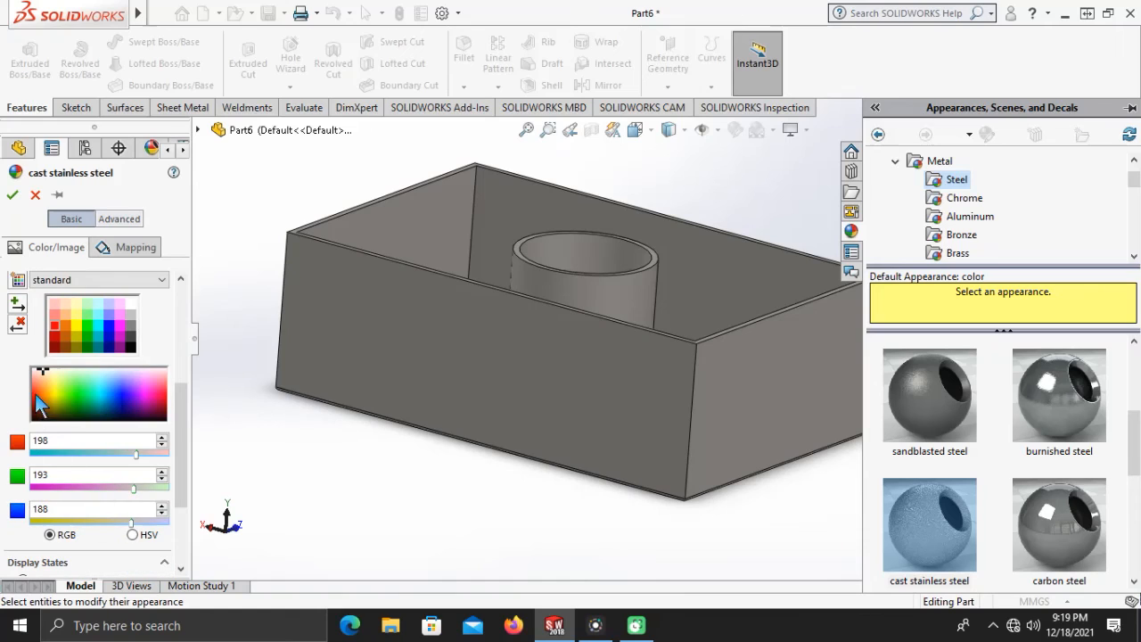
click(55, 336)
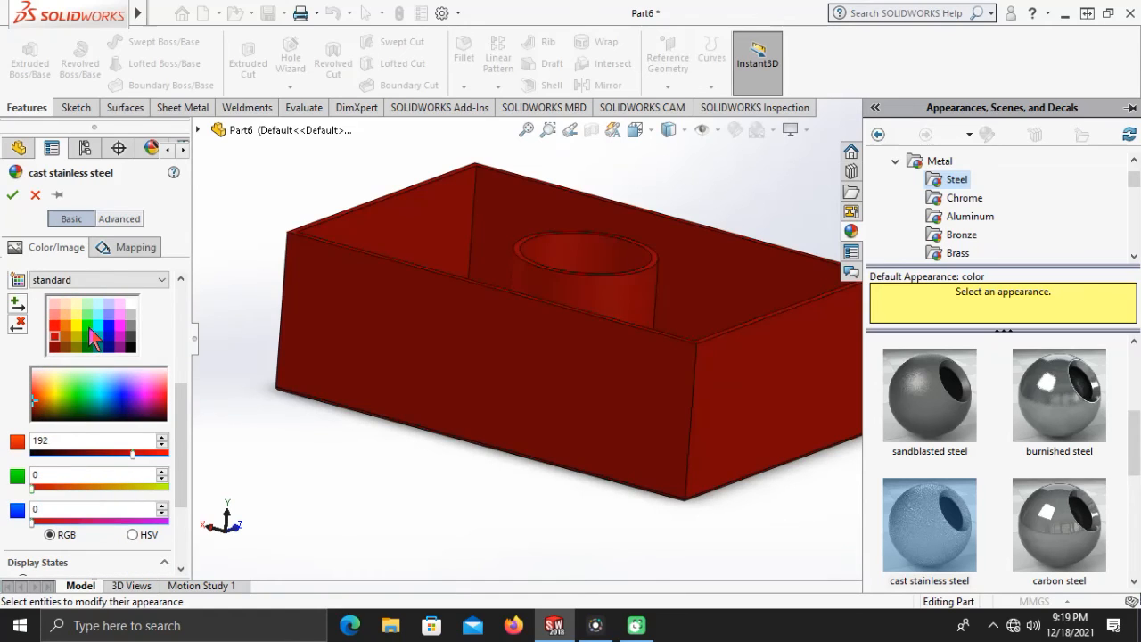
click(88, 327)
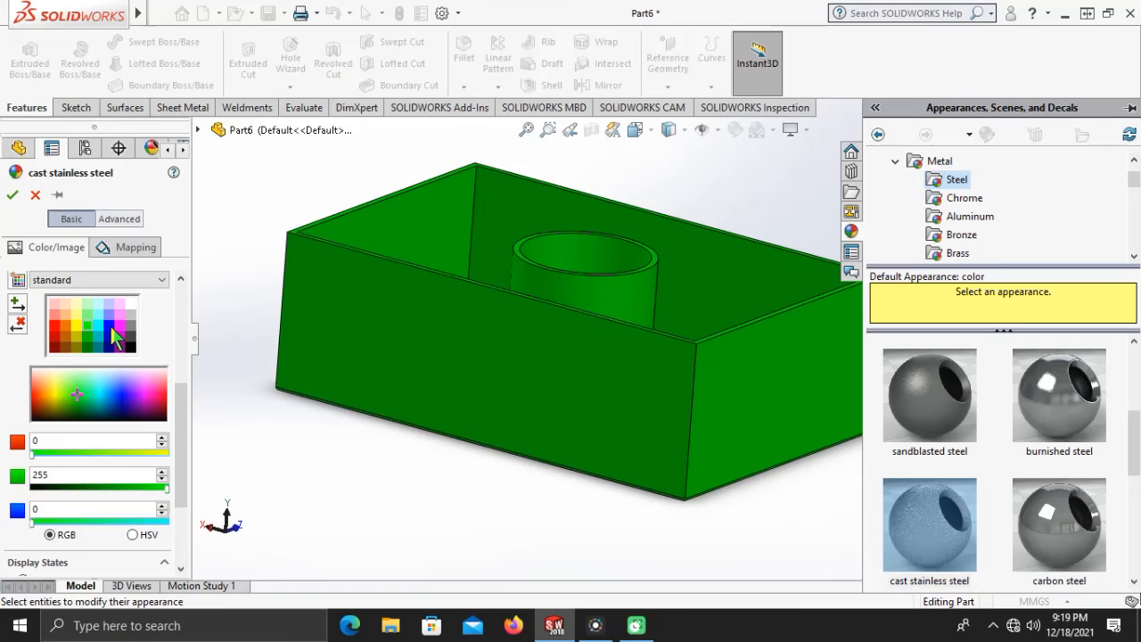
click(111, 326)
click(112, 316)
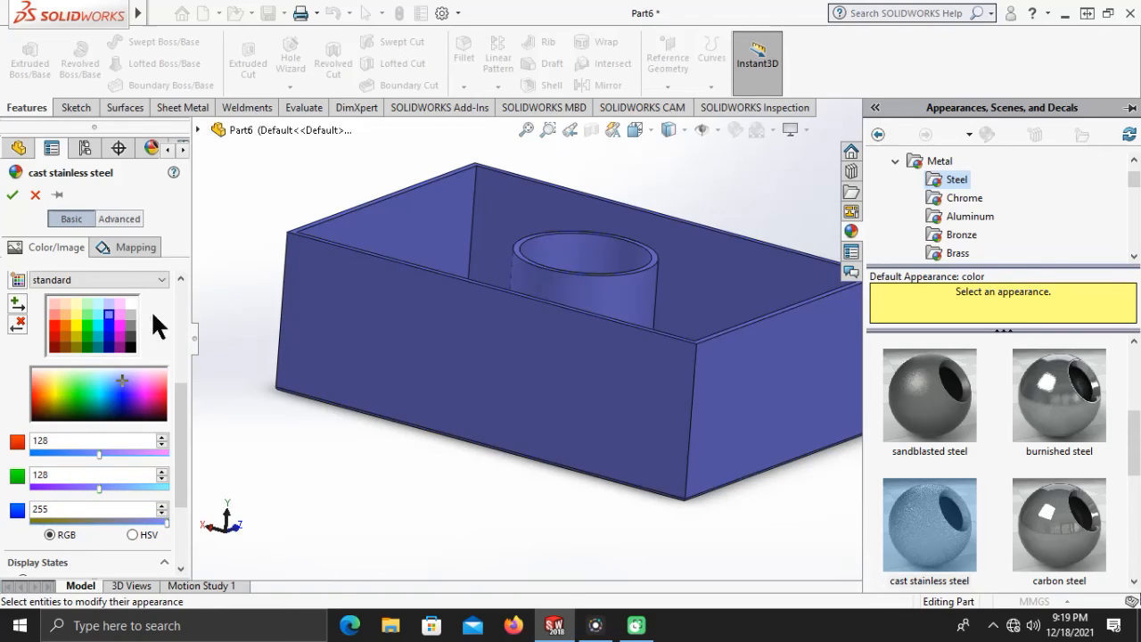
Step: Review the recolored box inside and outside from several angles and accept the appearance change
middle_drag(441, 413, 585, 390)
scroll(682, 320, down, 3)
middle_drag(665, 320, 715, 318)
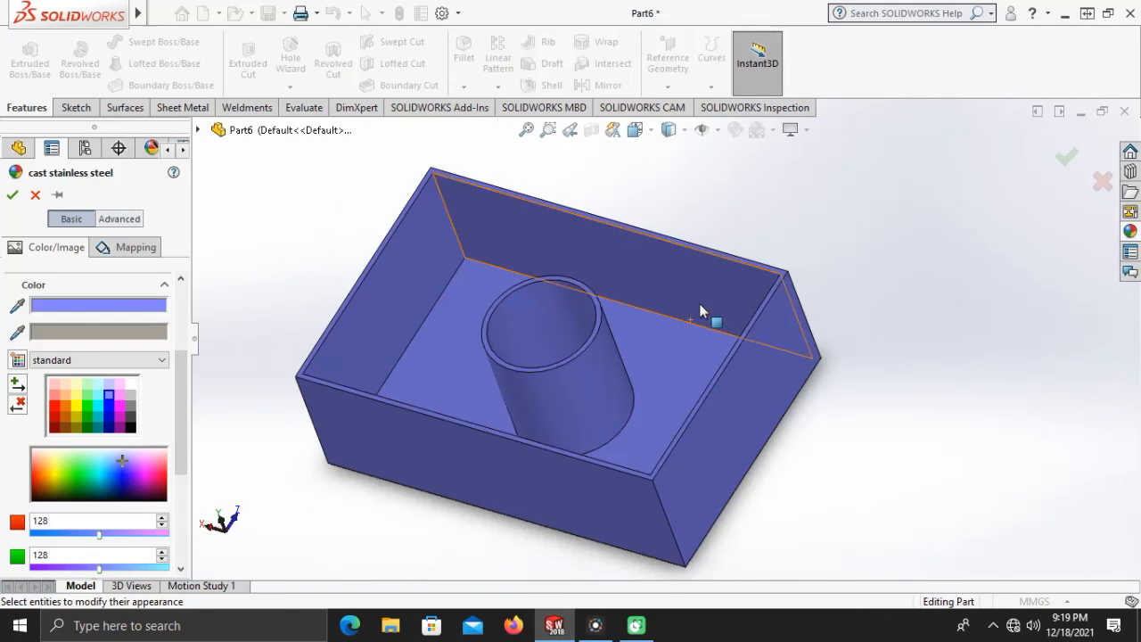
middle_drag(920, 328, 904, 298)
scroll(888, 304, up, 3)
scroll(740, 366, down, 2)
middle_drag(740, 365, 839, 328)
scroll(591, 344, down, 5)
scroll(611, 434, up, 3)
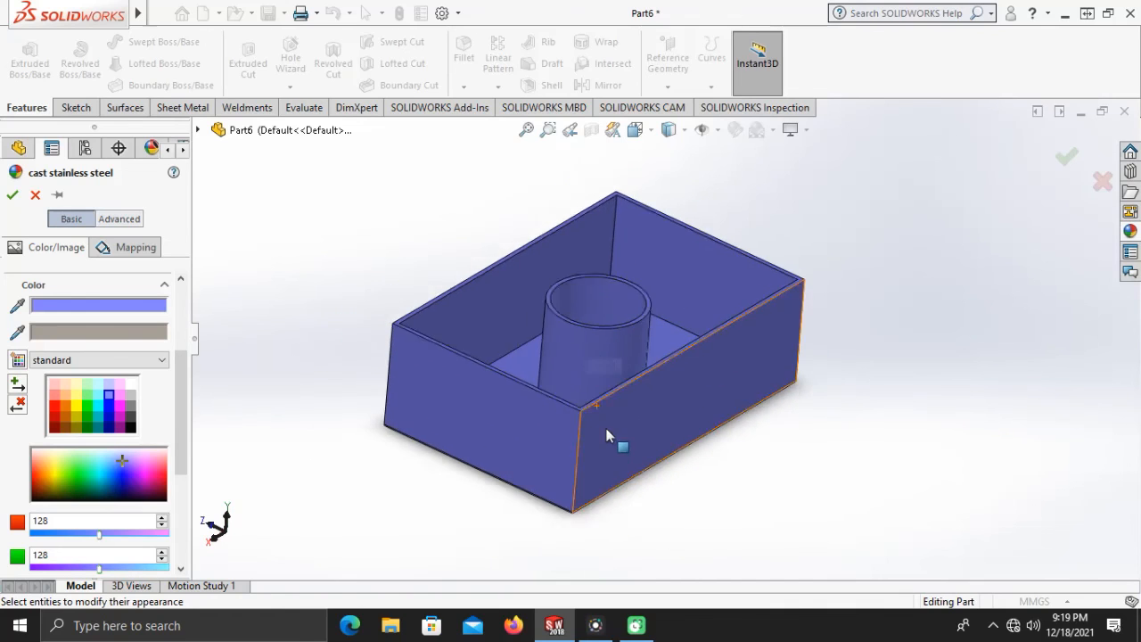
middle_drag(612, 434, 622, 303)
scroll(661, 224, down, 2)
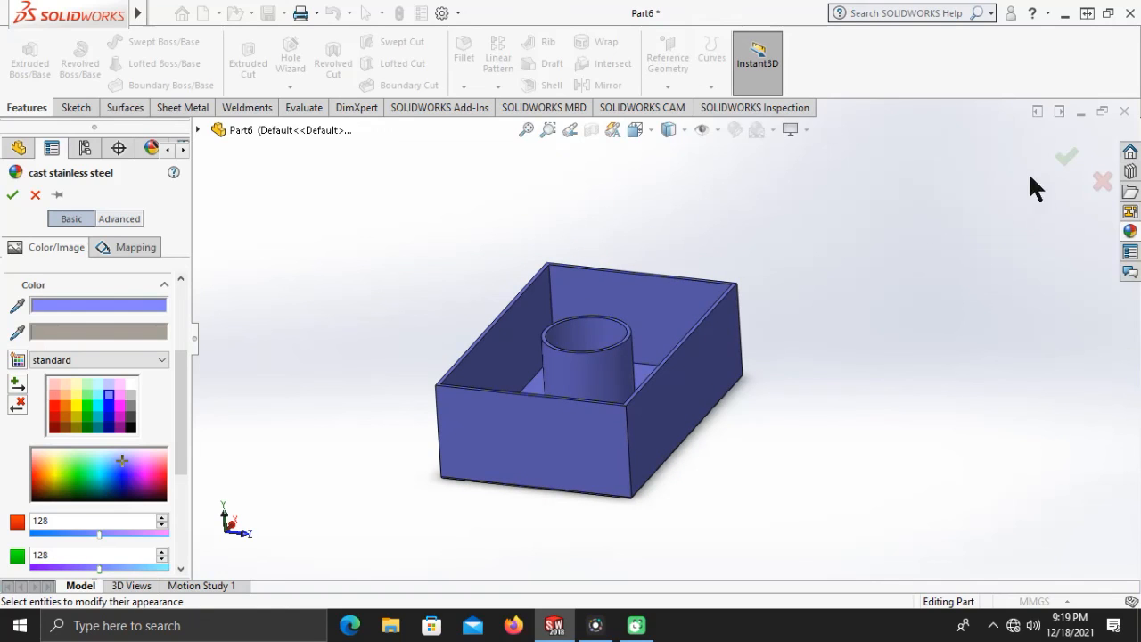
click(1065, 157)
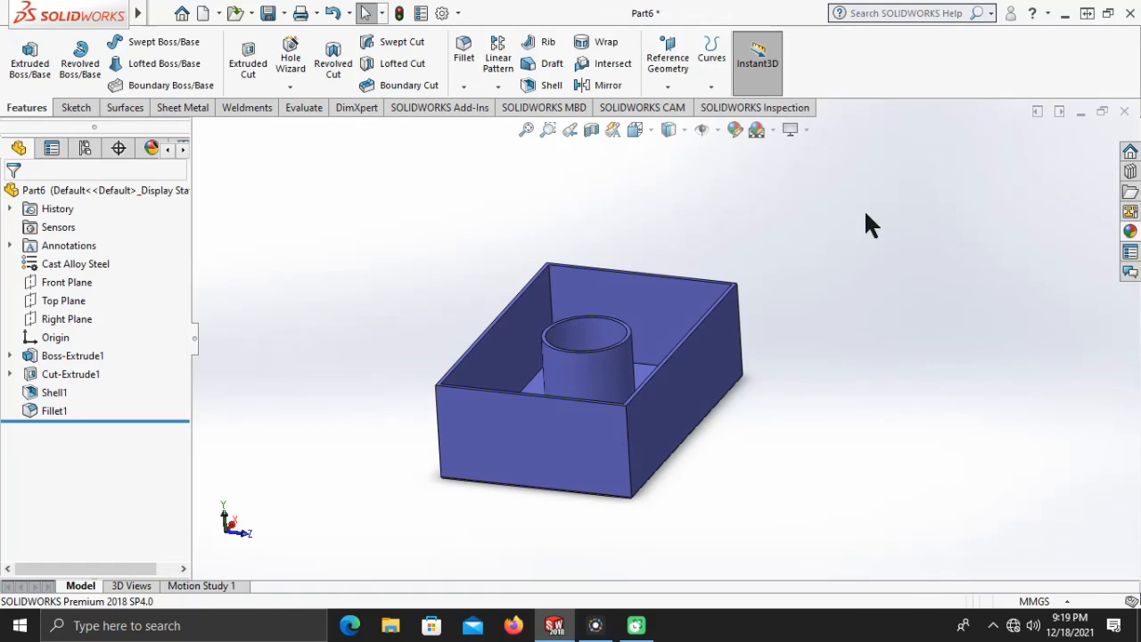
Step: Create a planar section view through the box and its central cylinder at the Front Plane with 0 mm offset
click(591, 130)
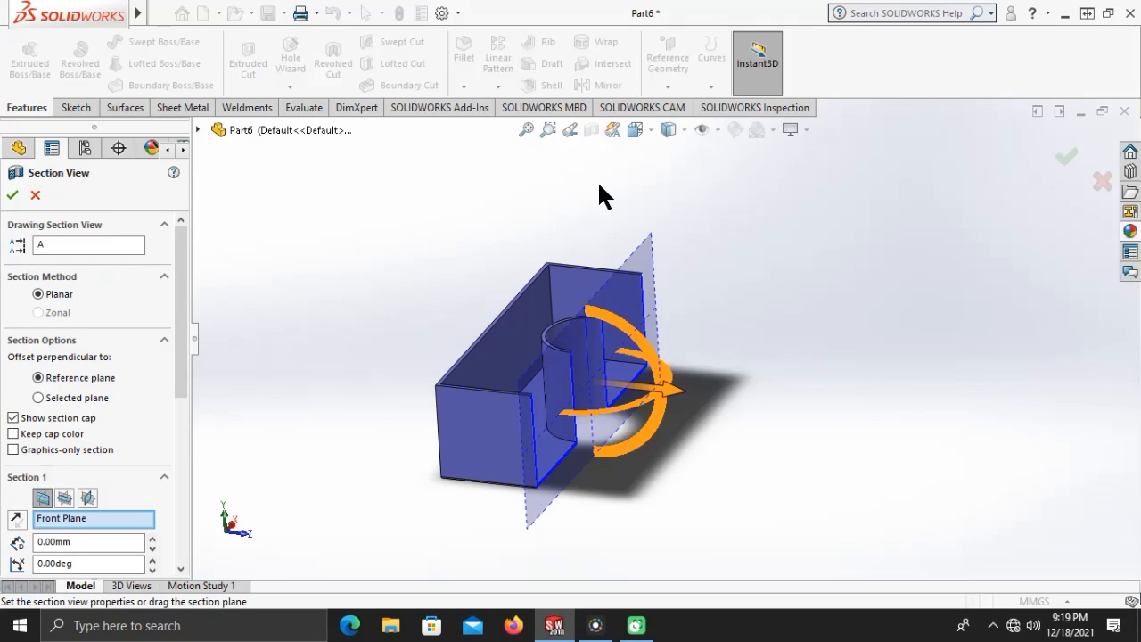
middle_drag(757, 278, 760, 383)
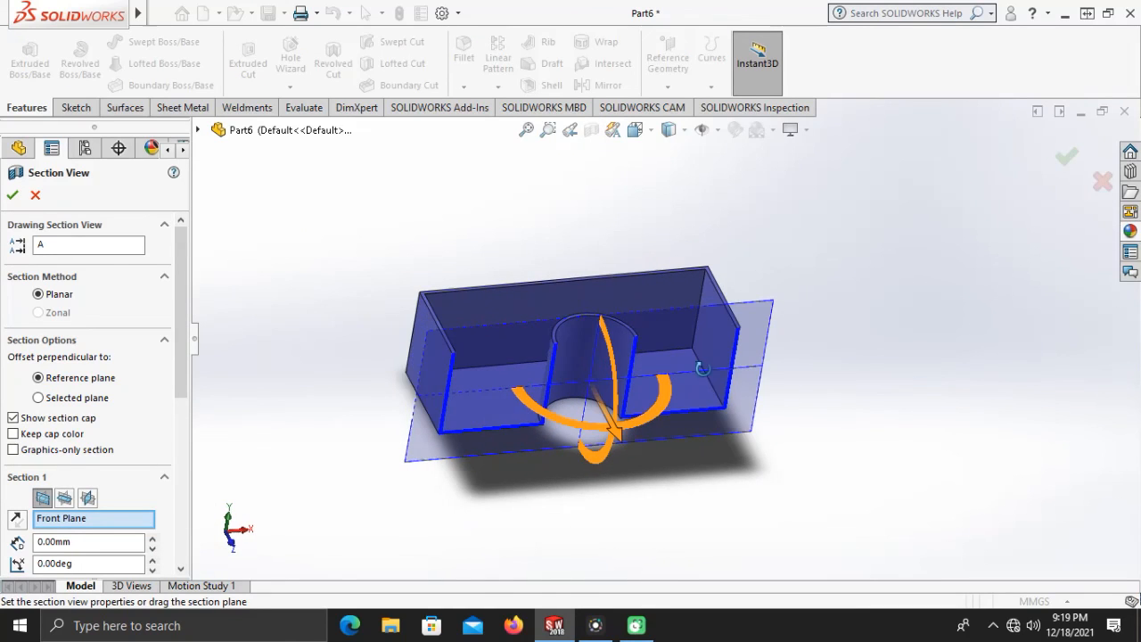
click(1066, 159)
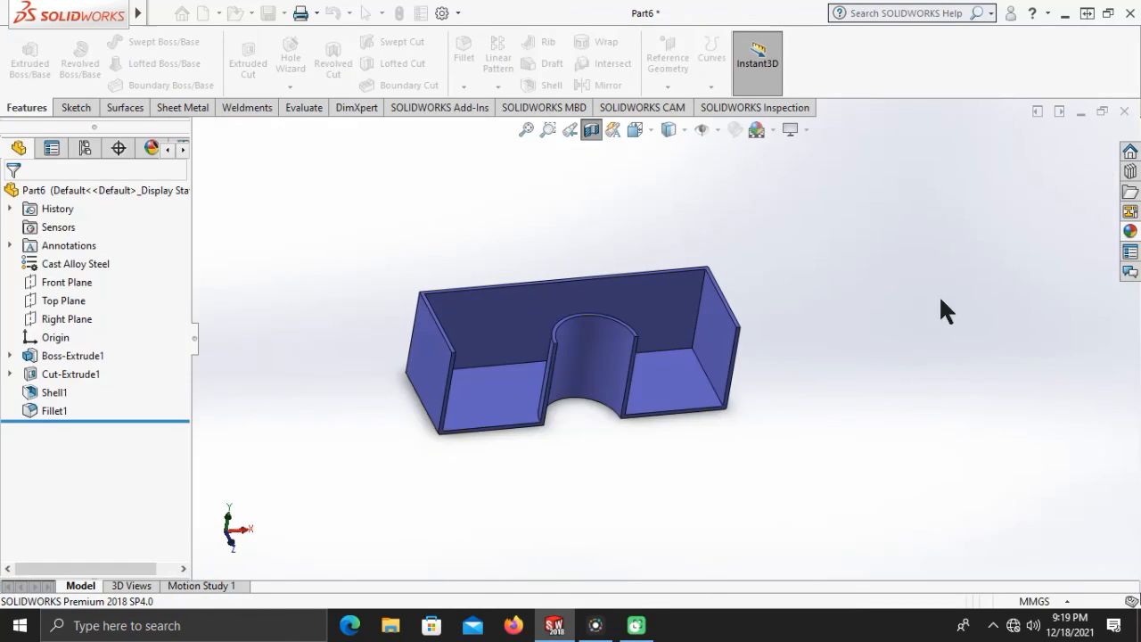
middle_drag(869, 374, 802, 400)
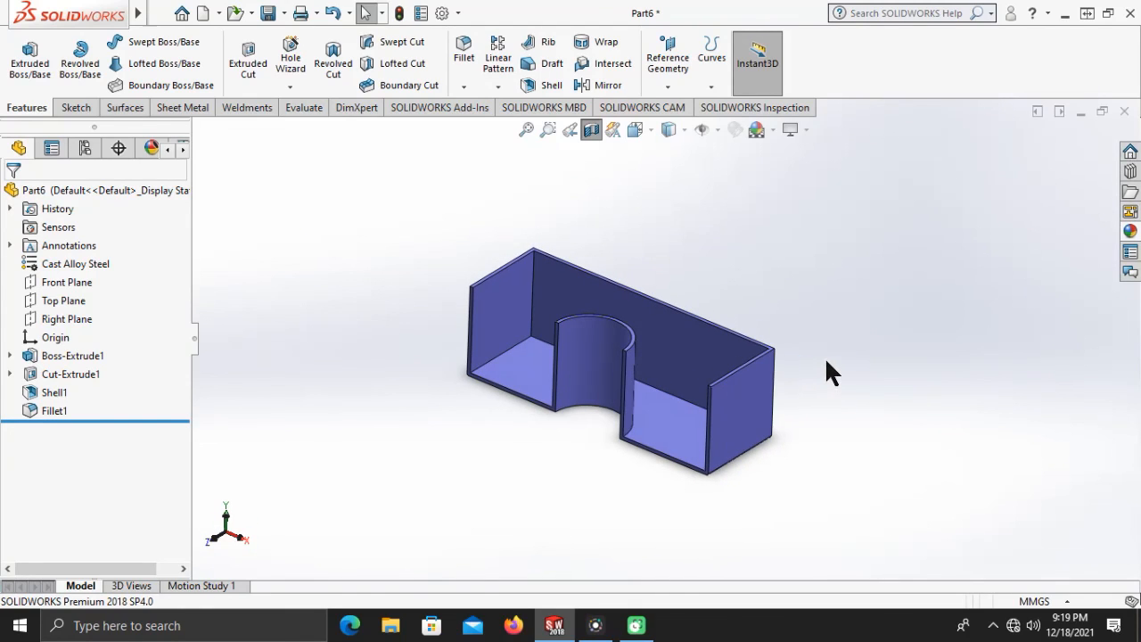